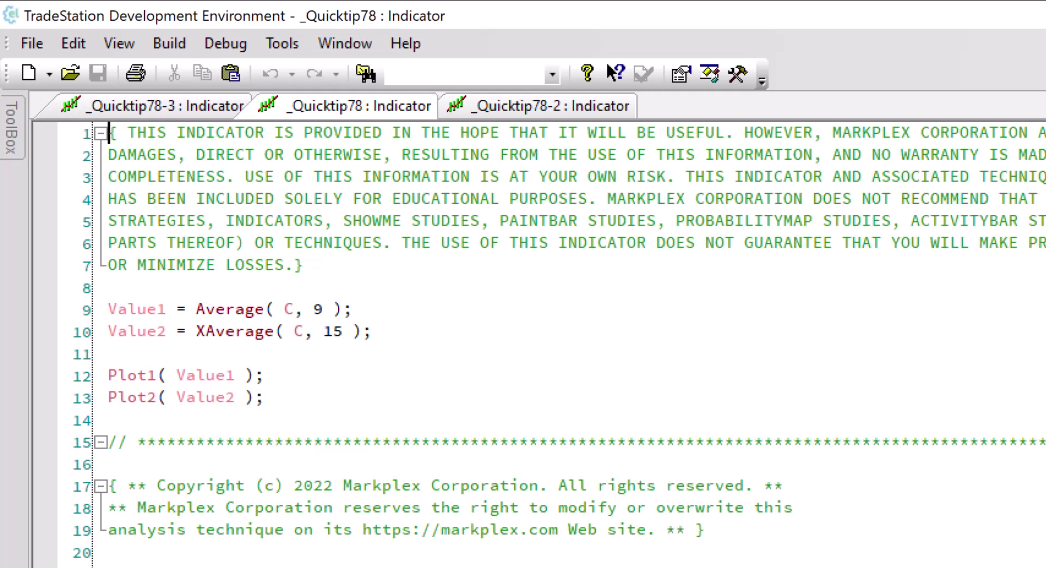
{"action": "key", "text": "alt+Tab"}
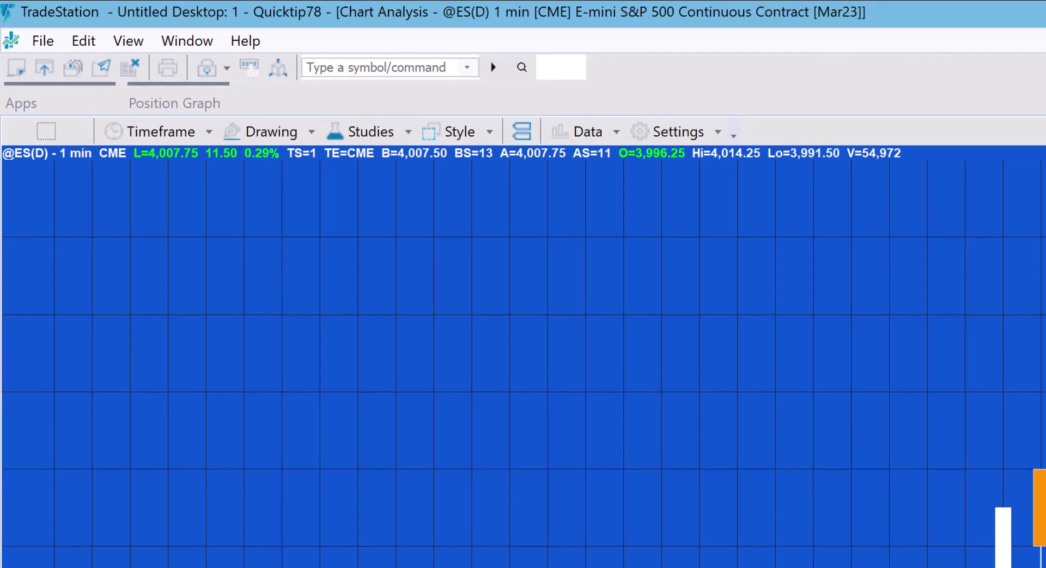
{"action": "left_click", "coordinate": [163, 58]}
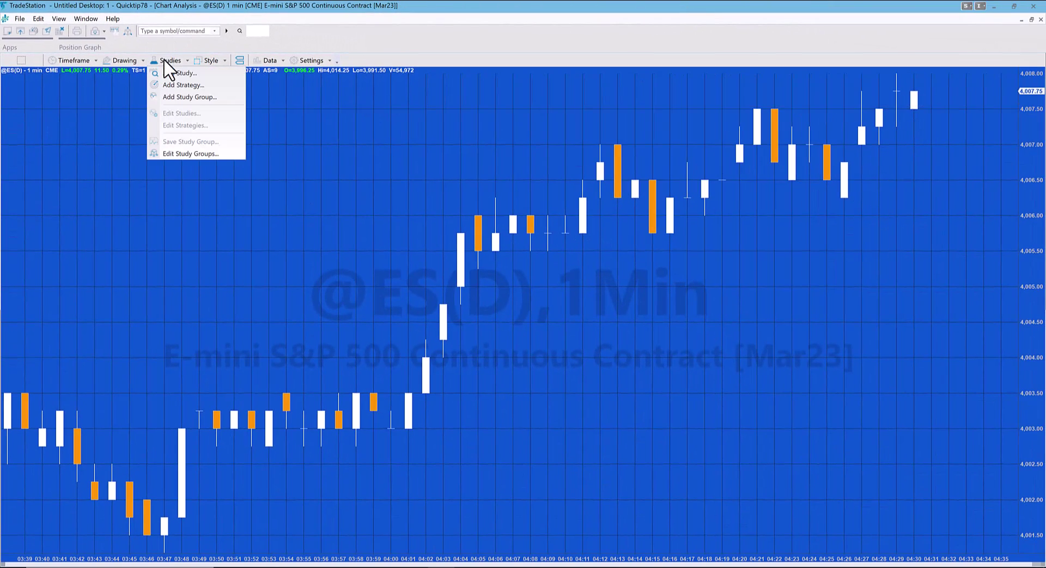
{"action": "left_click", "coordinate": [189, 71]}
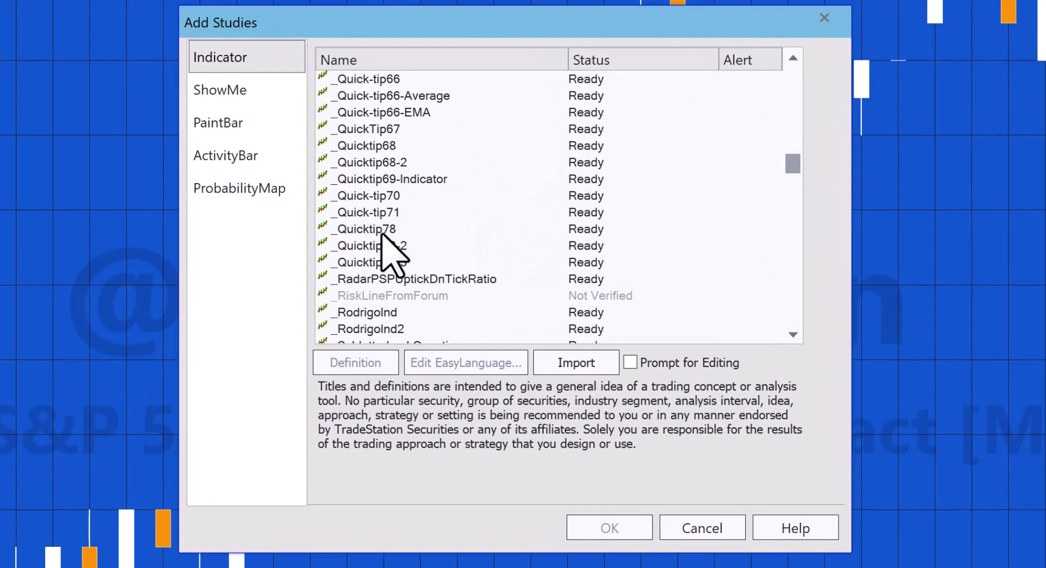
{"action": "left_click", "coordinate": [381, 231]}
{"action": "left_click", "coordinate": [605, 537]}
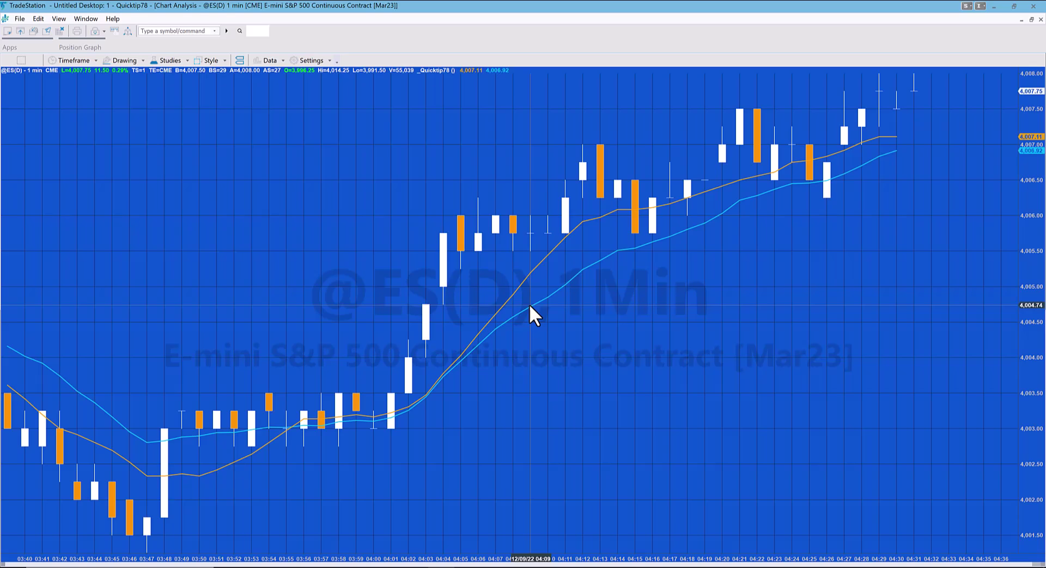
Step: Customize the _Quicktip78 study on the chart, changing PLOT1's foreground color to pink
{"action": "left_click", "coordinate": [166, 62]}
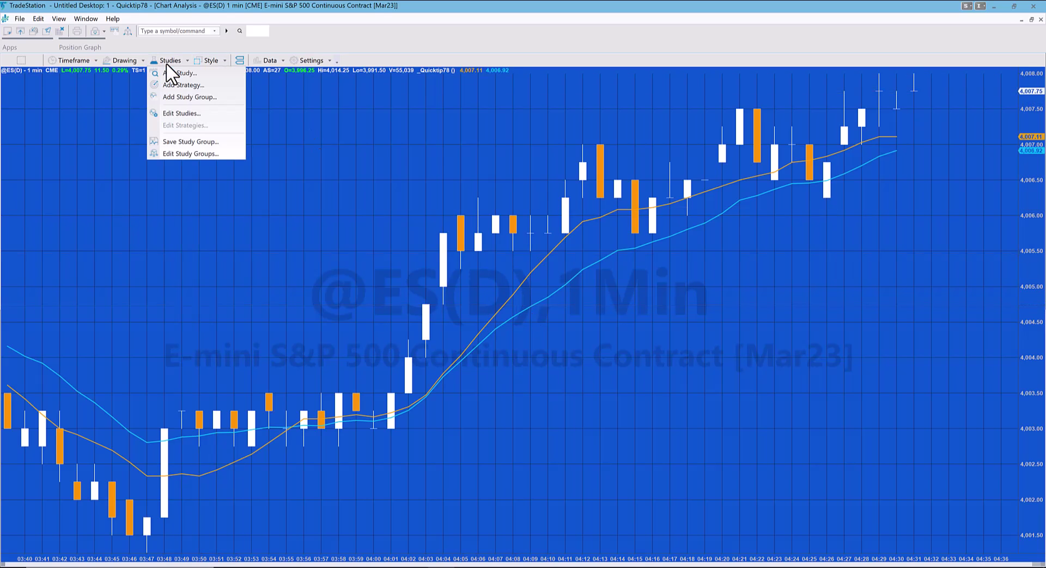
{"action": "left_click", "coordinate": [172, 113]}
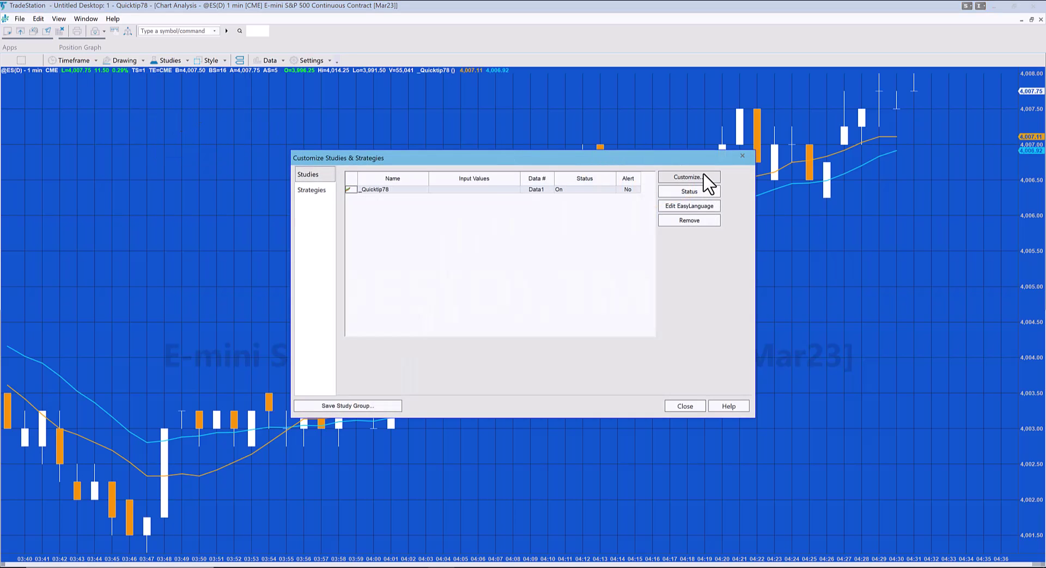
{"action": "left_click", "coordinate": [705, 175]}
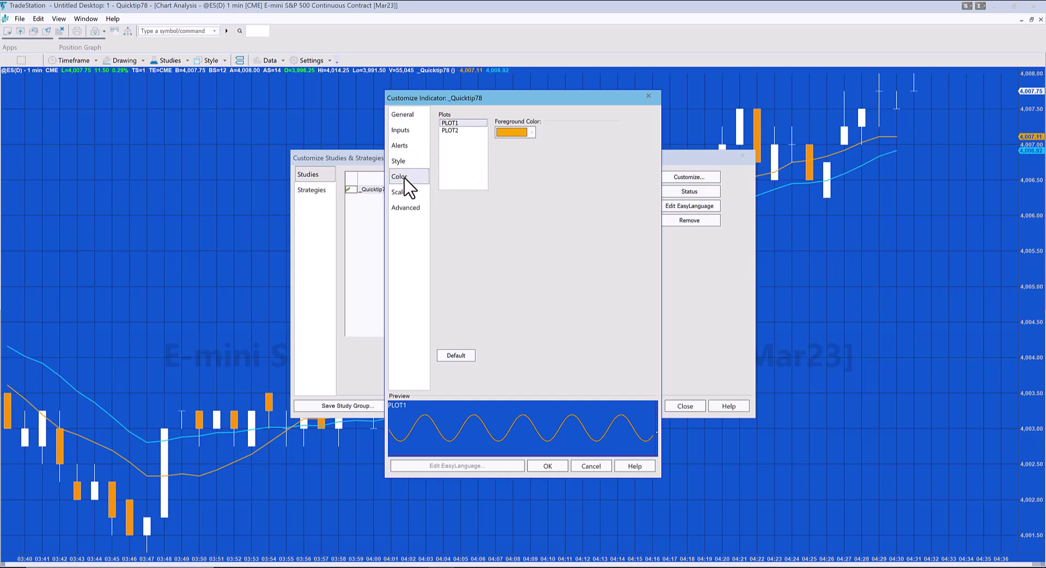
{"action": "left_click", "coordinate": [446, 130]}
{"action": "left_click", "coordinate": [449, 124]}
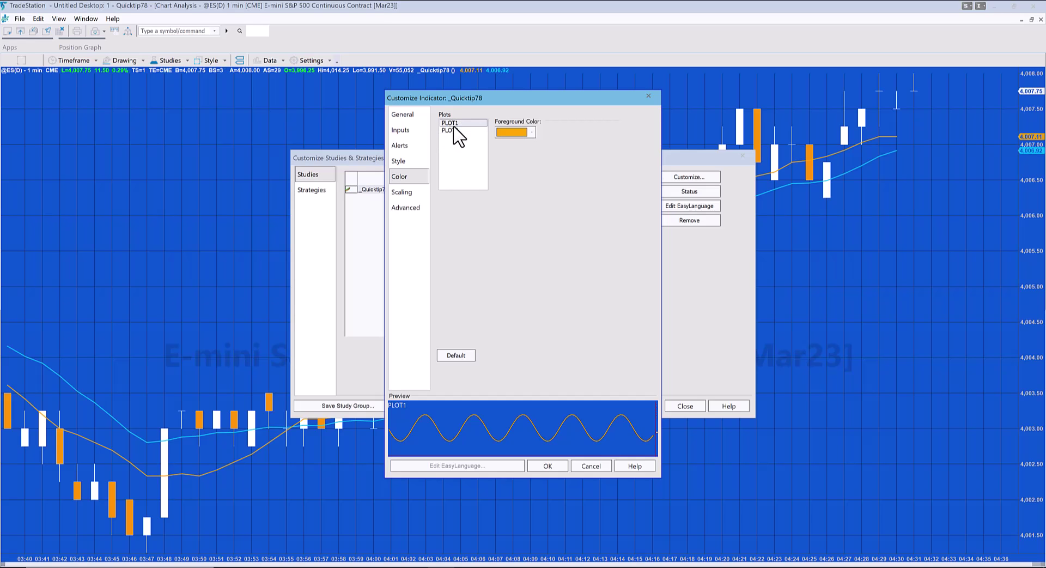
{"action": "left_click", "coordinate": [532, 133]}
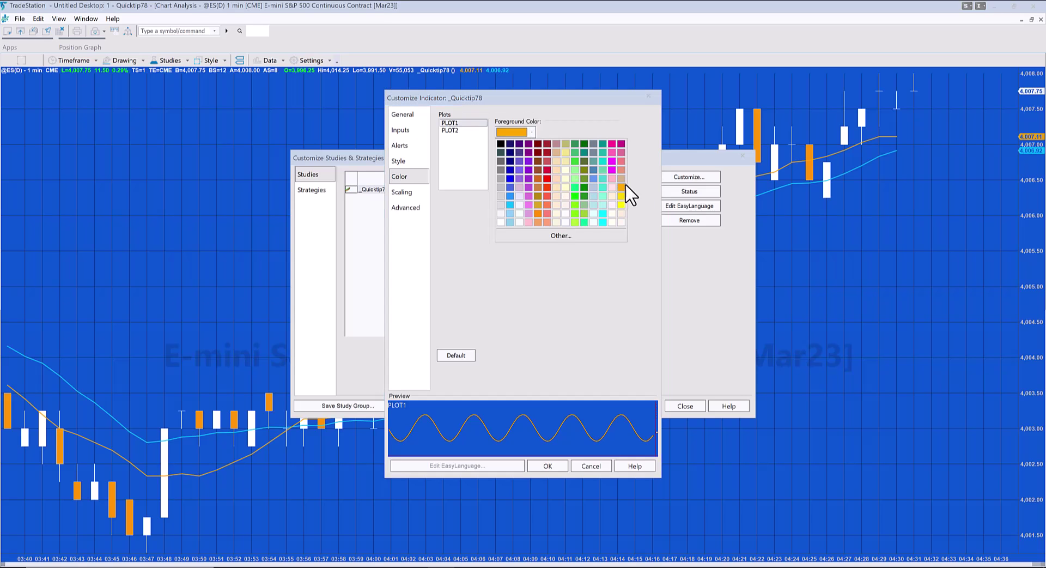
{"action": "left_click", "coordinate": [613, 151]}
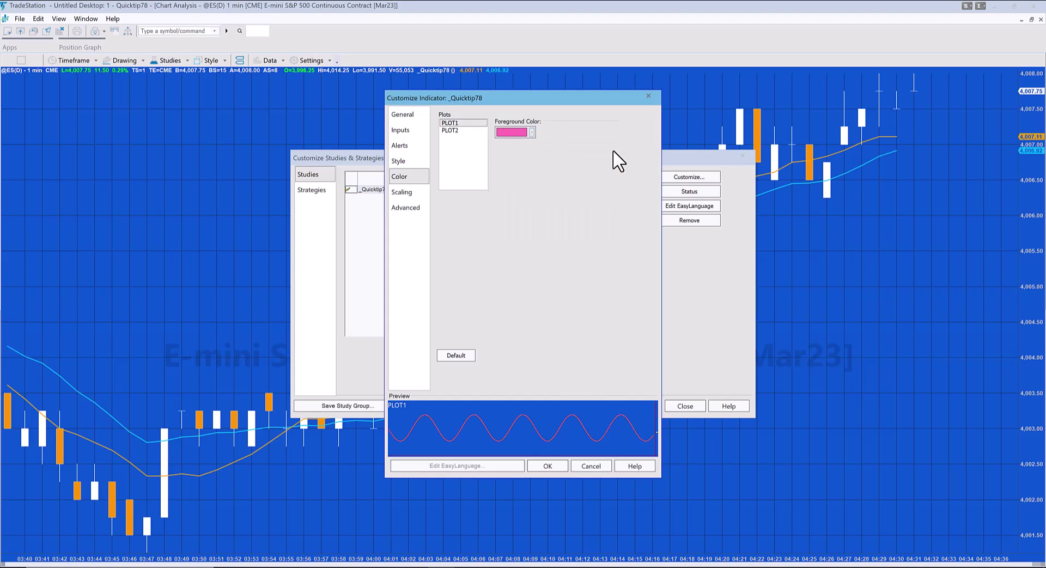
Step: Set PLOT2's foreground color to lime green and apply the indicator's color changes to the chart
{"action": "left_click", "coordinate": [451, 131]}
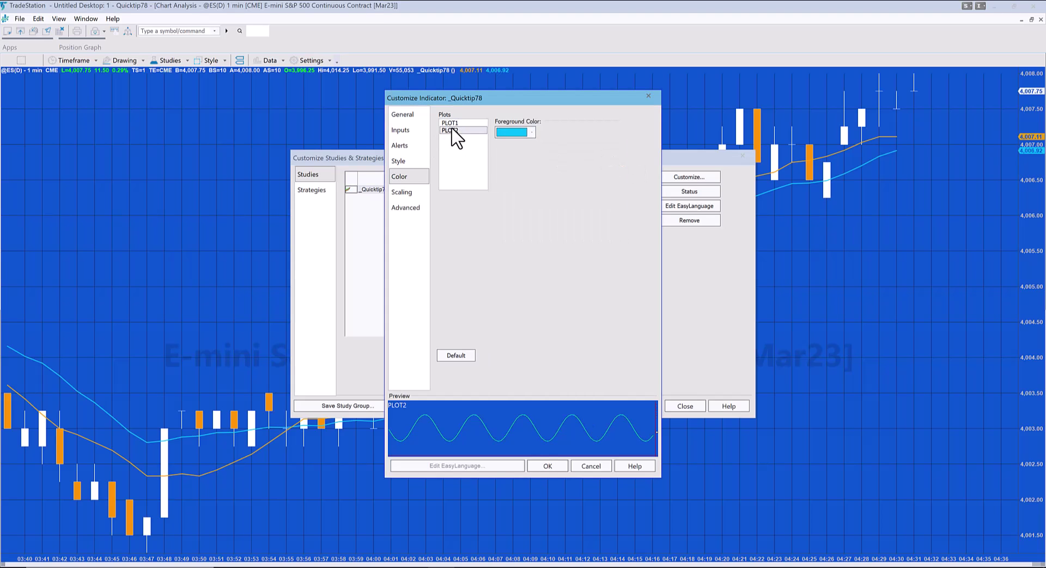
{"action": "left_click", "coordinate": [531, 132]}
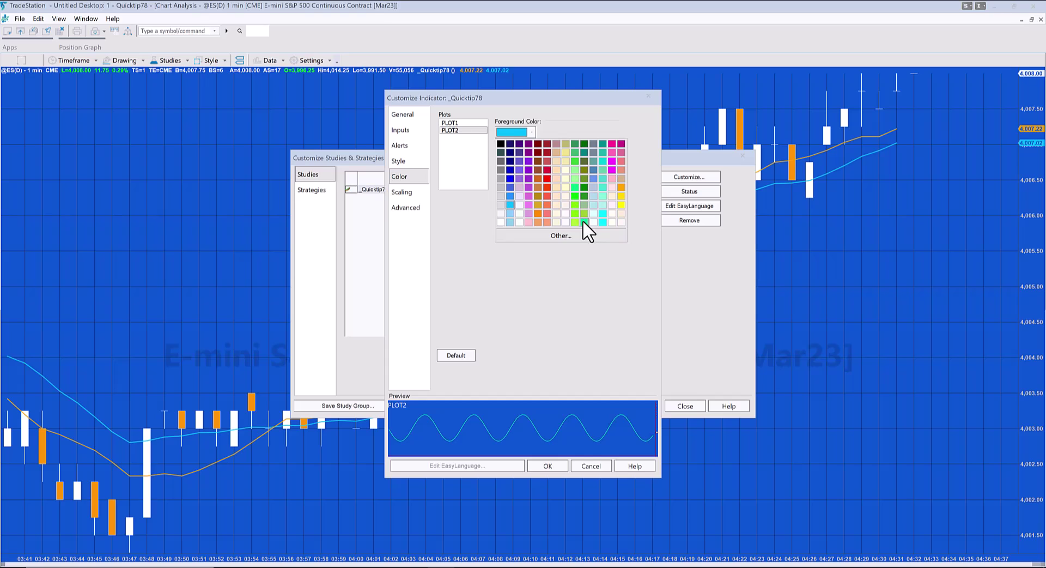
{"action": "left_click", "coordinate": [575, 205]}
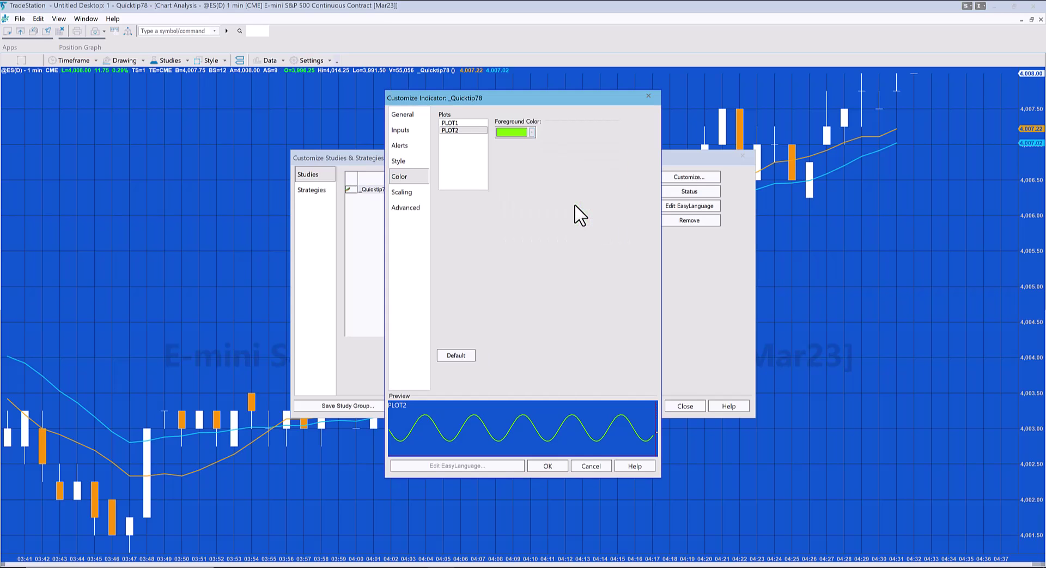
{"action": "left_click", "coordinate": [548, 465]}
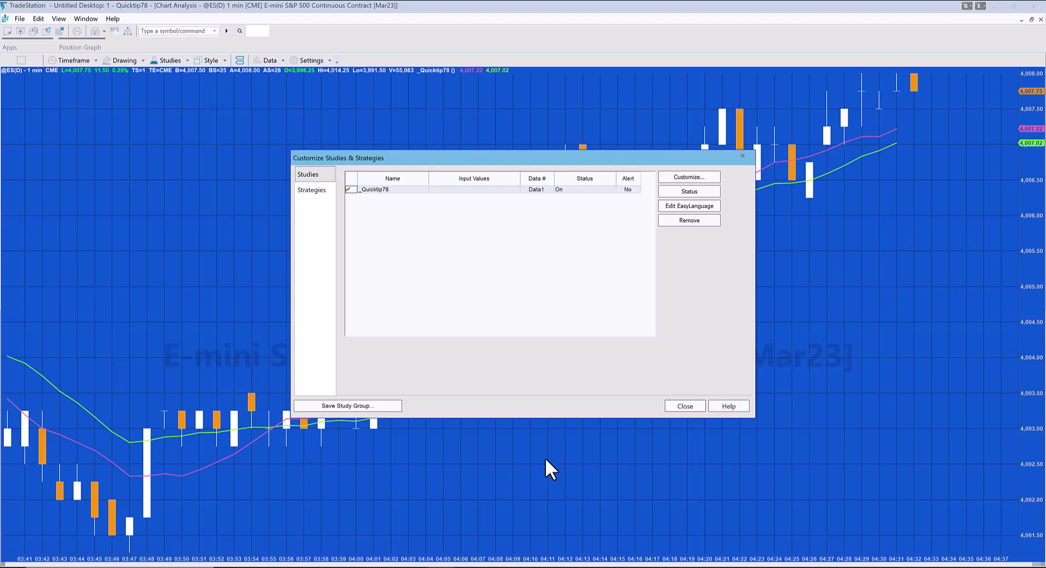
{"action": "left_click", "coordinate": [685, 406]}
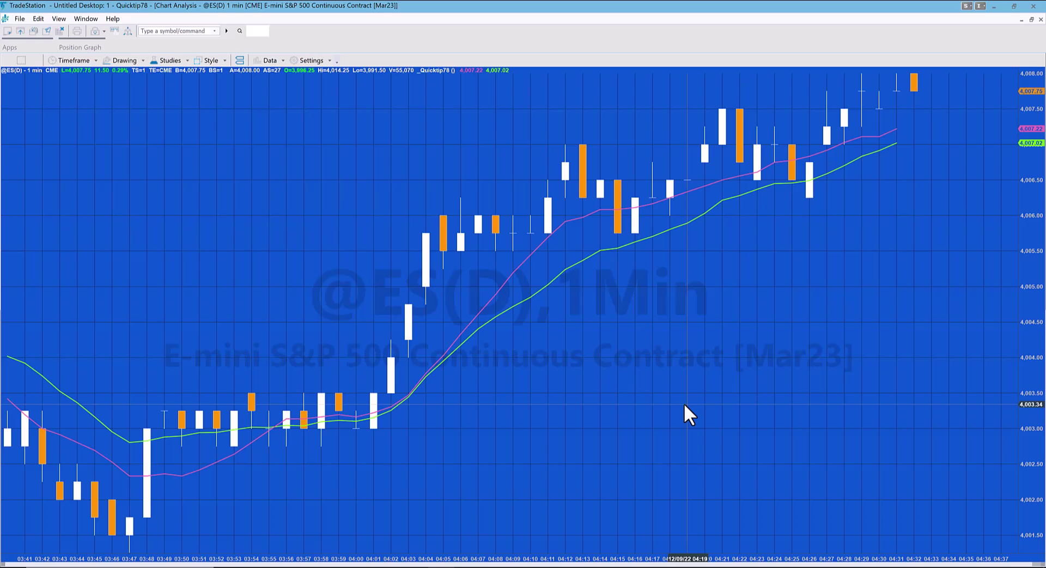
Step: Reopen the _Quicktip78 study's customization and give PLOT1 the thickest line weight
{"action": "left_click", "coordinate": [171, 59]}
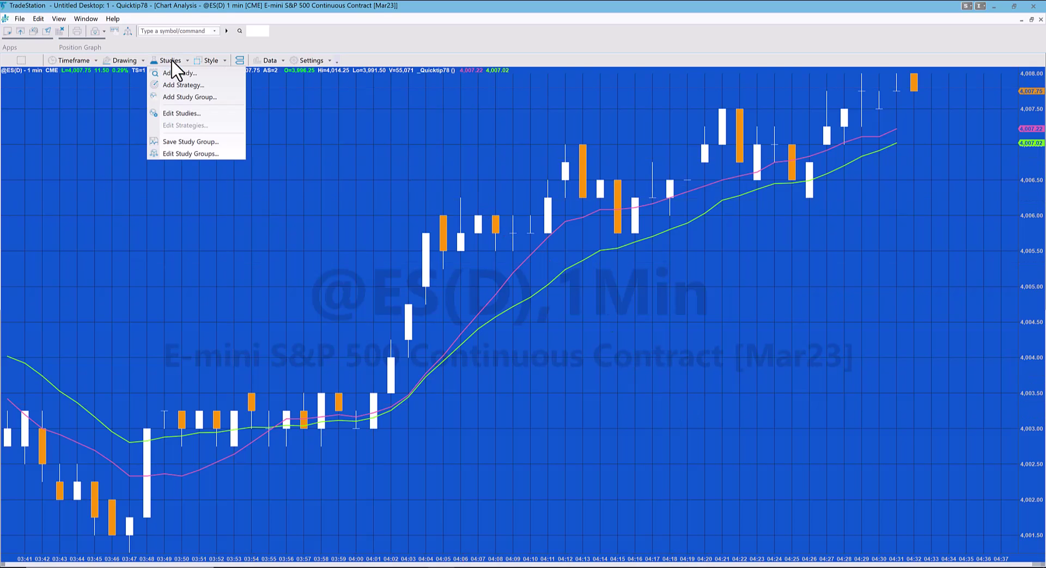
{"action": "left_click", "coordinate": [184, 110]}
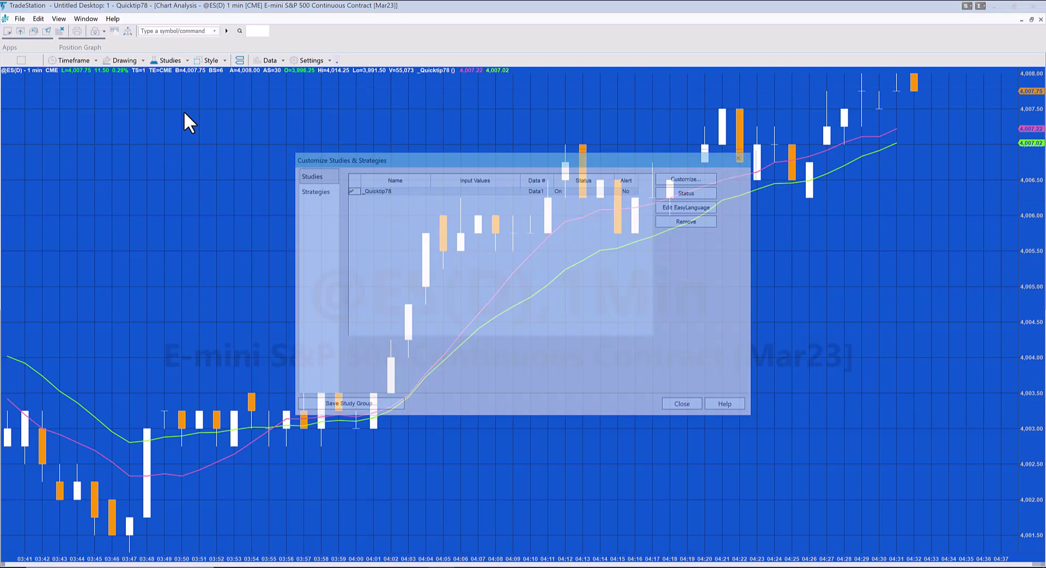
{"action": "left_click", "coordinate": [690, 178]}
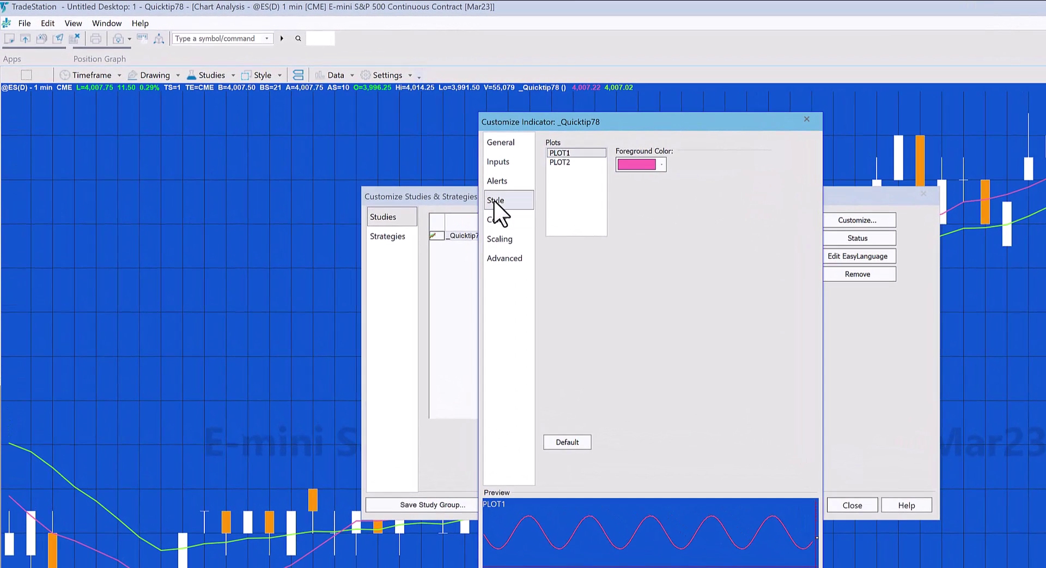
{"action": "left_click", "coordinate": [495, 201]}
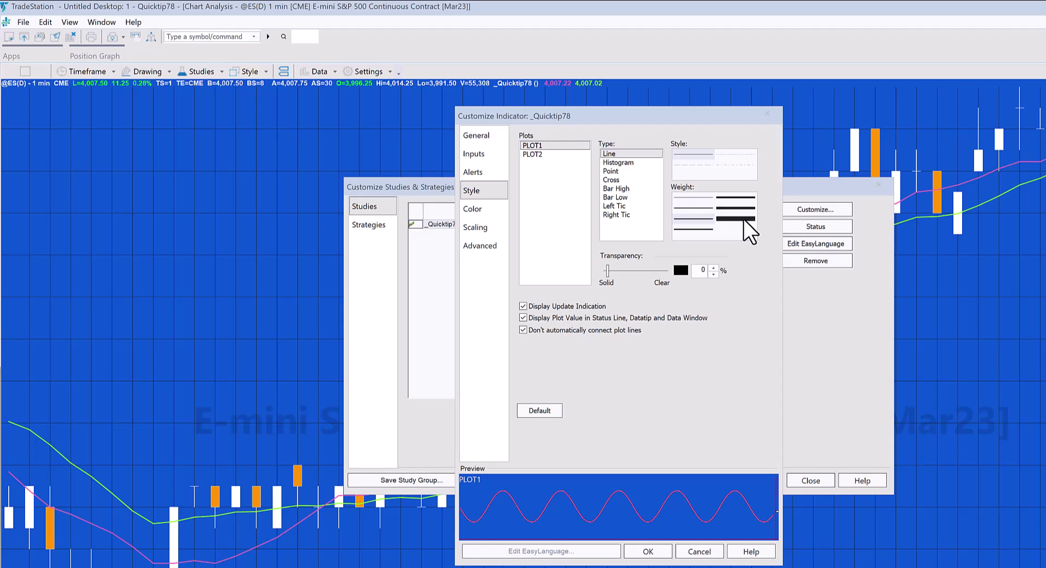
{"action": "left_click", "coordinate": [744, 220]}
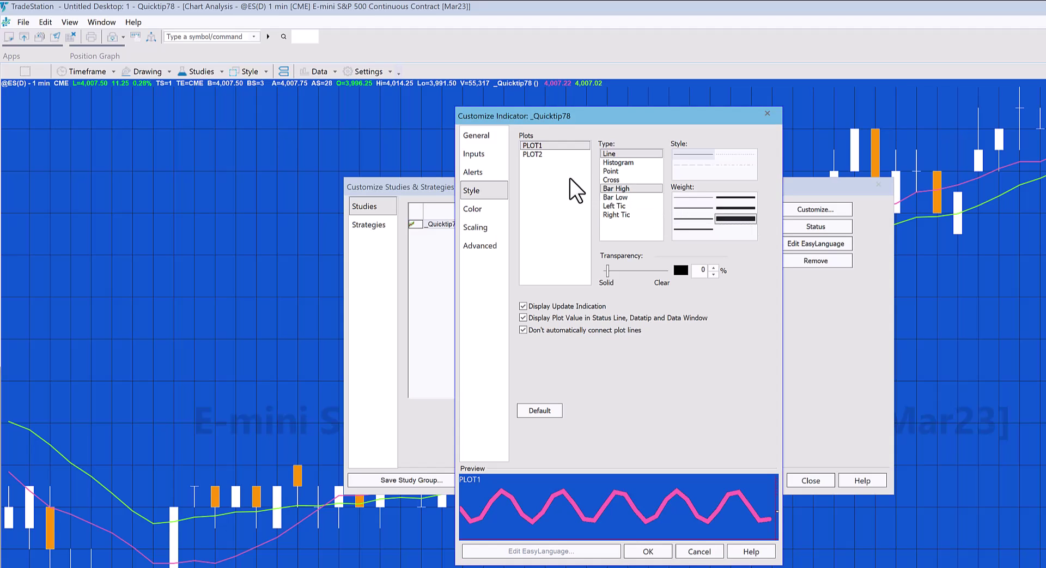
Step: Give PLOT2 the second-thickest line weight and apply the indicator's style changes to the chart
{"action": "left_click", "coordinate": [538, 152]}
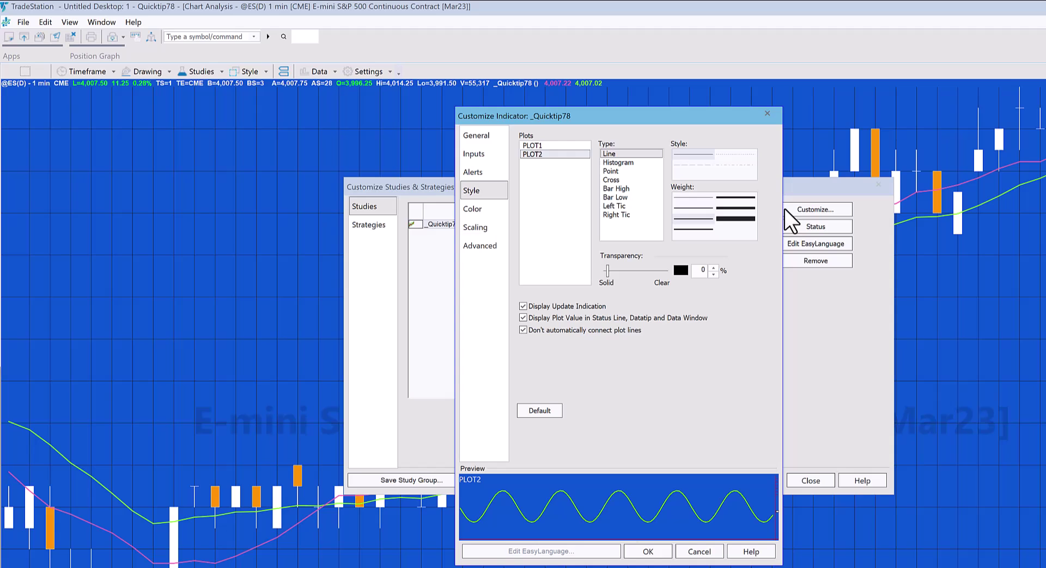
{"action": "left_click", "coordinate": [740, 207]}
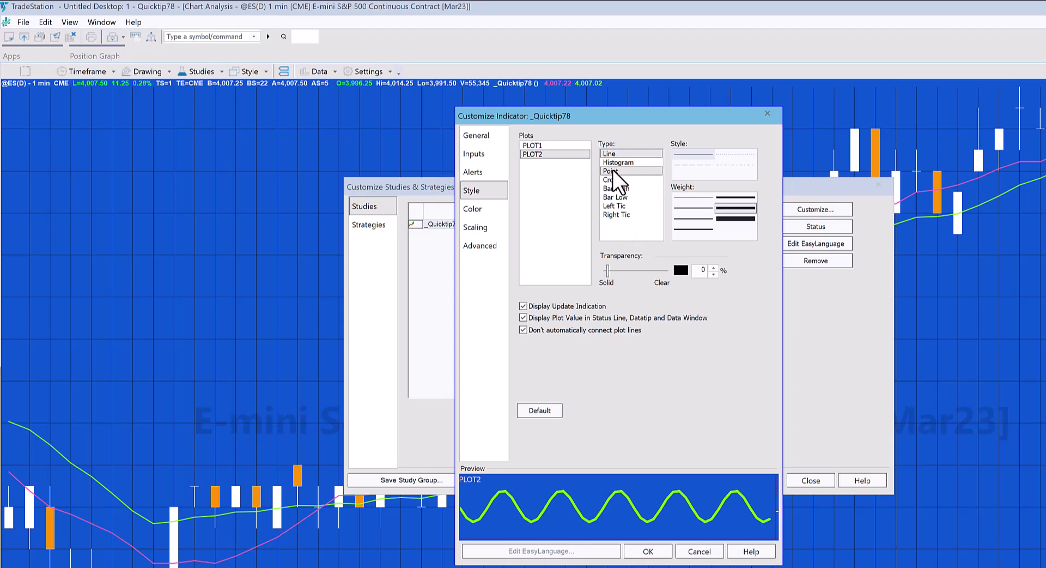
{"action": "left_click", "coordinate": [527, 146]}
{"action": "left_click", "coordinate": [531, 154]}
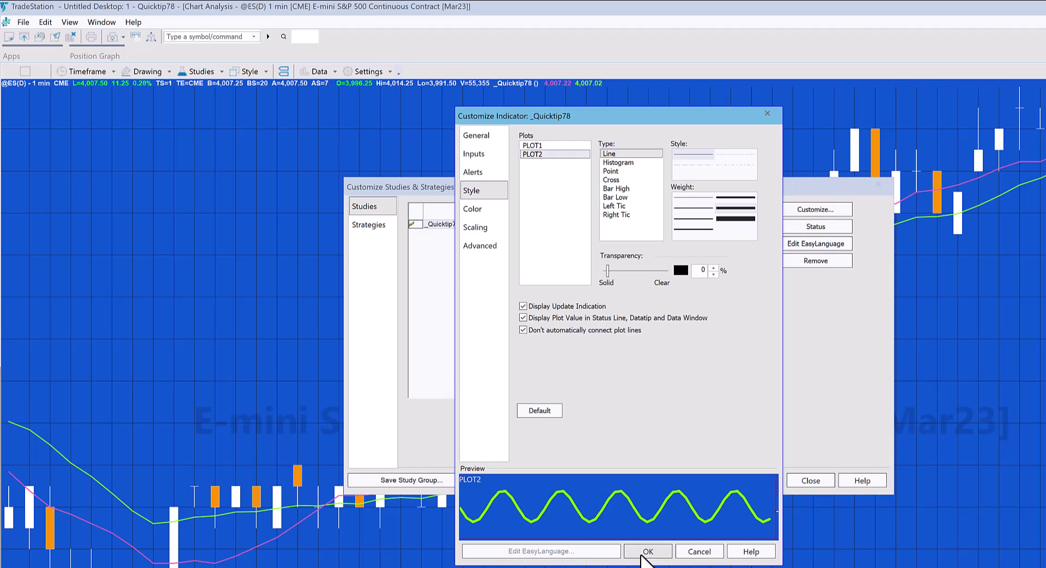
{"action": "left_click", "coordinate": [648, 552]}
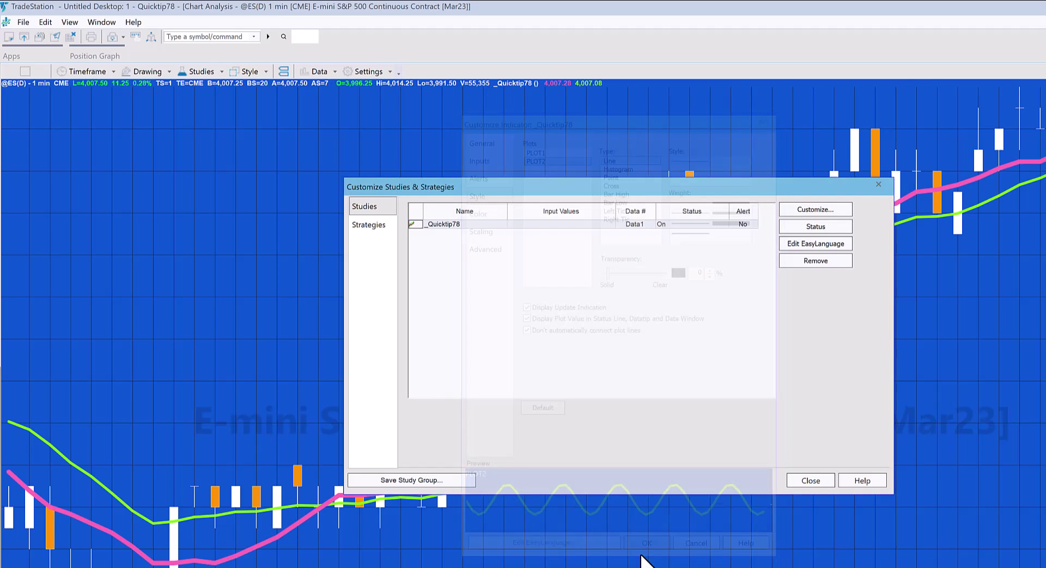
{"action": "left_click", "coordinate": [812, 477]}
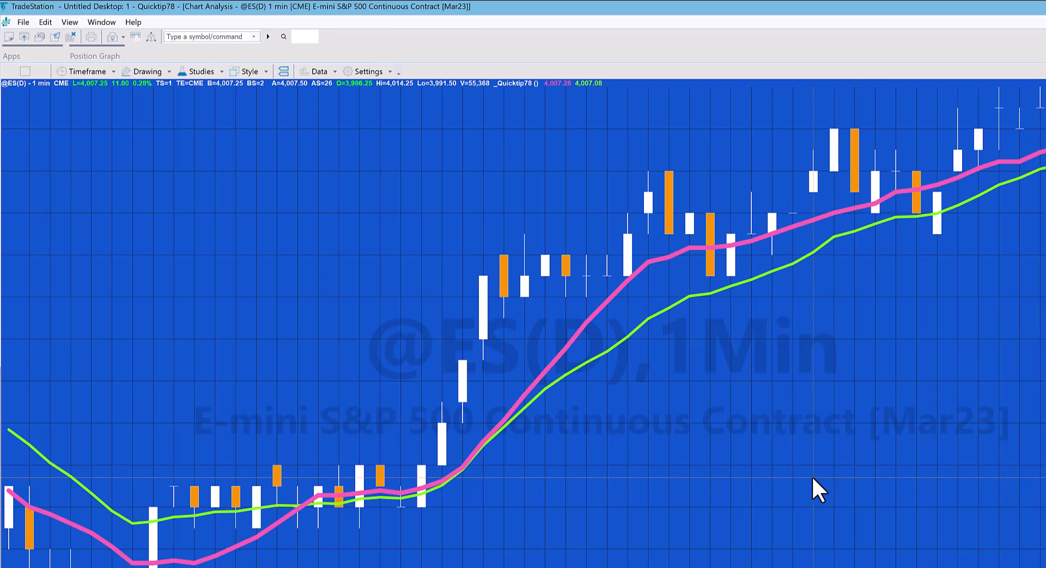
Step: Delete the _Quicktip78 indicator from the chart and insert a fresh copy of it
{"action": "left_click", "coordinate": [628, 279]}
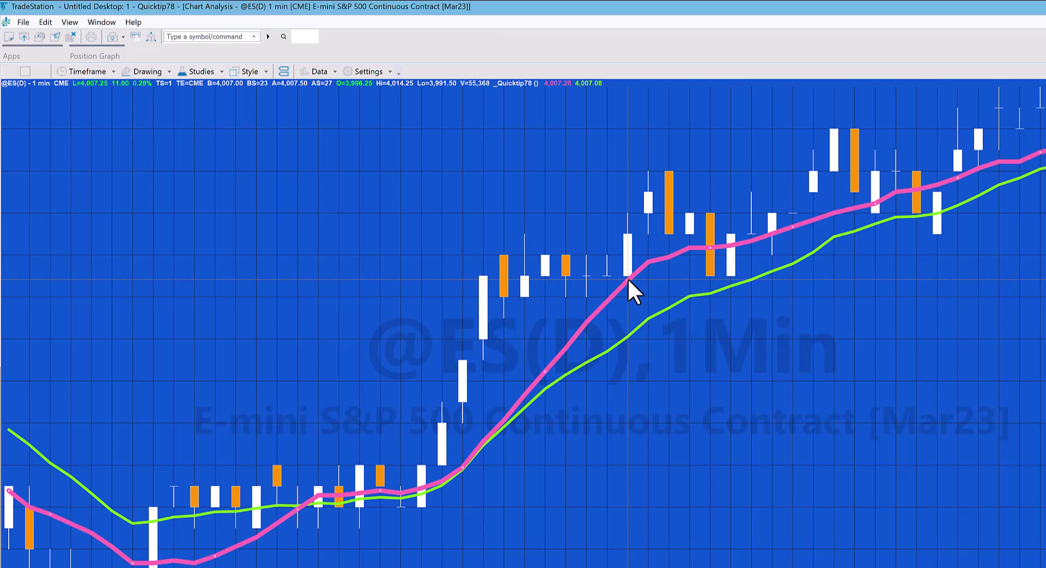
{"action": "key", "text": "Delete"}
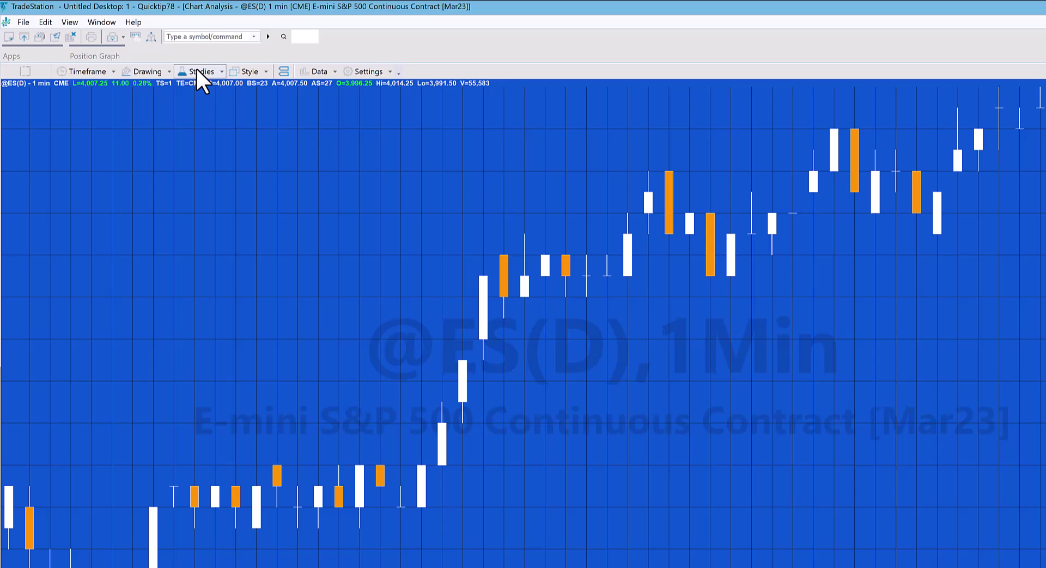
{"action": "left_click", "coordinate": [197, 72]}
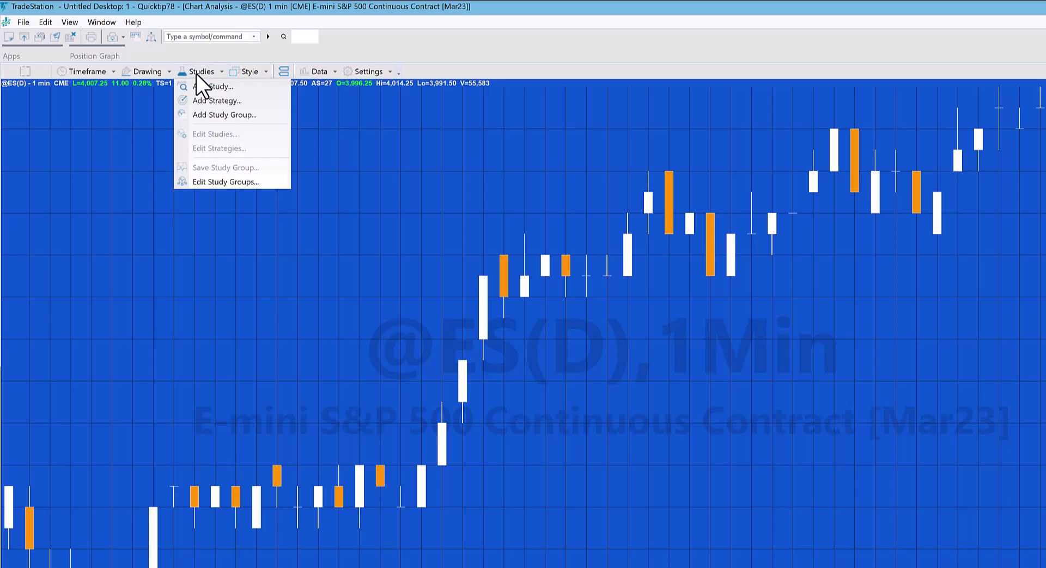
{"action": "left_click", "coordinate": [223, 85]}
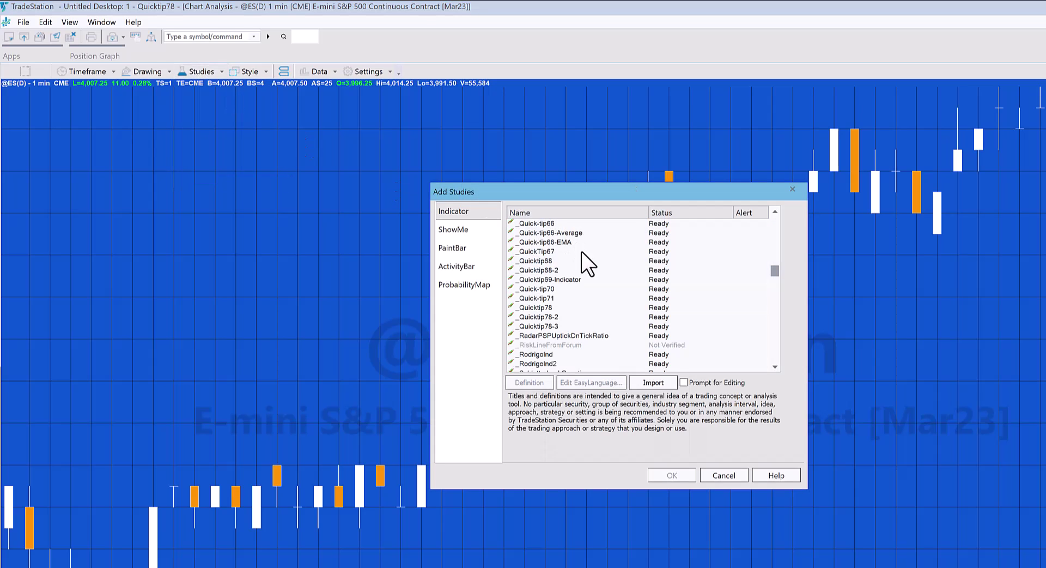
{"action": "left_click", "coordinate": [554, 307]}
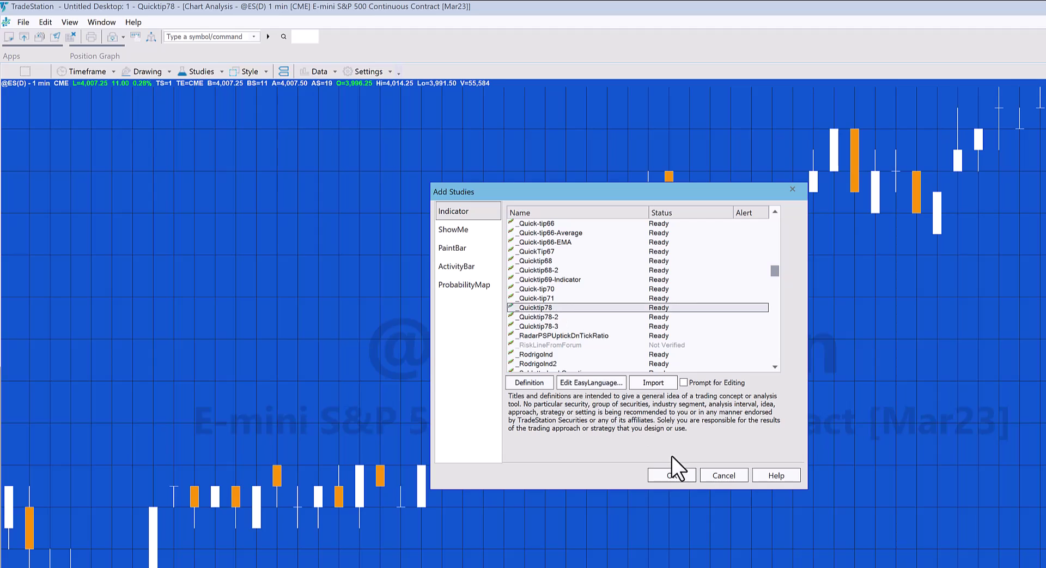
{"action": "left_click", "coordinate": [675, 474]}
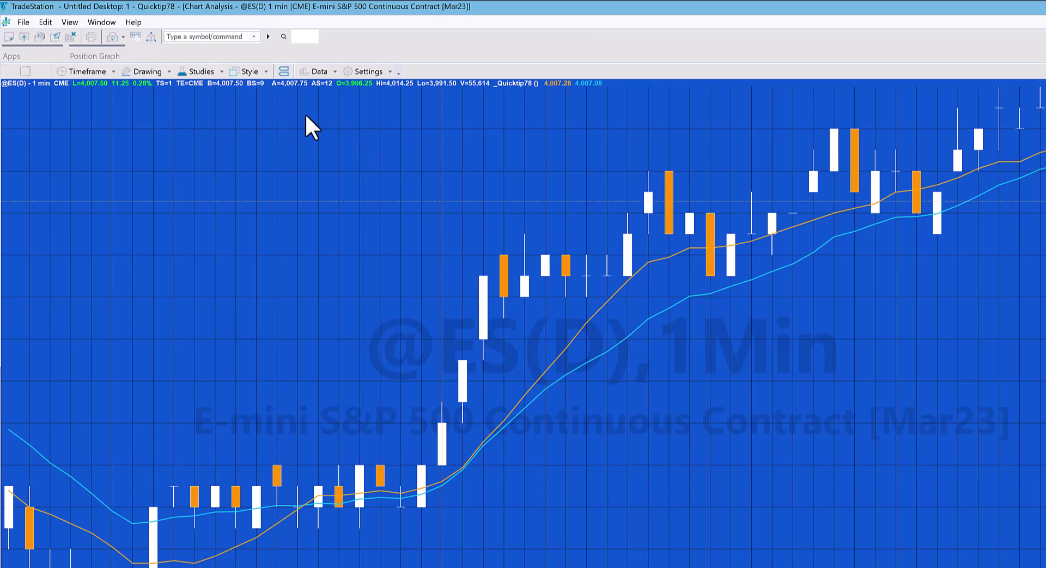
Step: Open the _Quicktip78 study's customization and give PLOT1 the thickest line weight and PLOT2 the third-thickest
{"action": "left_click", "coordinate": [197, 73]}
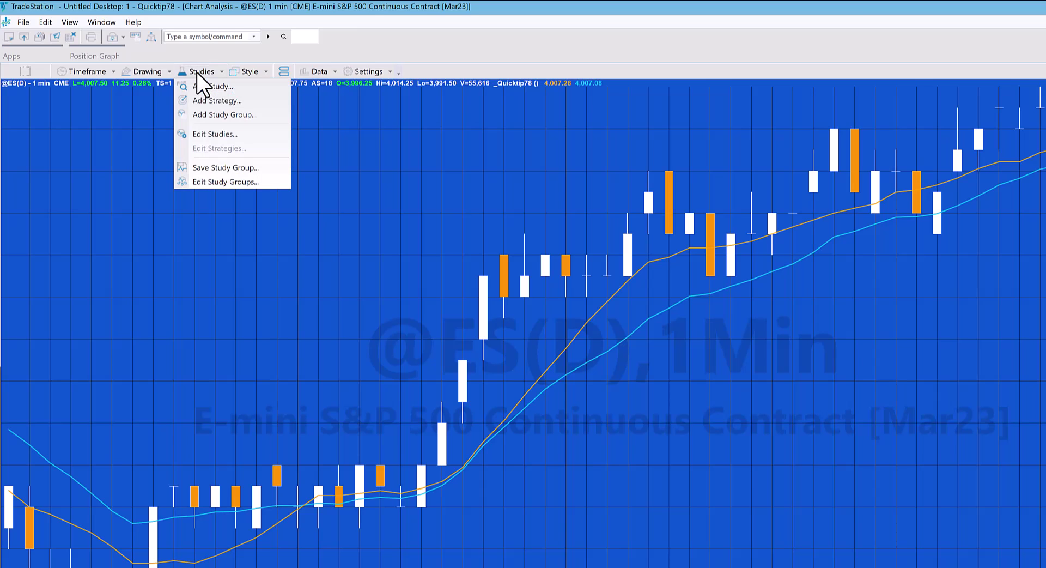
{"action": "left_click", "coordinate": [232, 132]}
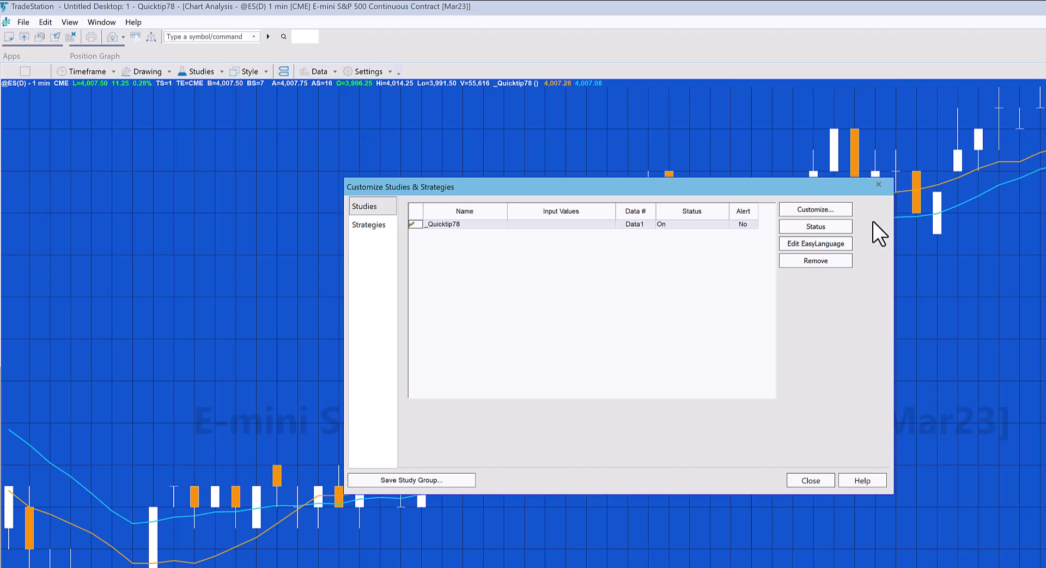
{"action": "left_click", "coordinate": [829, 208]}
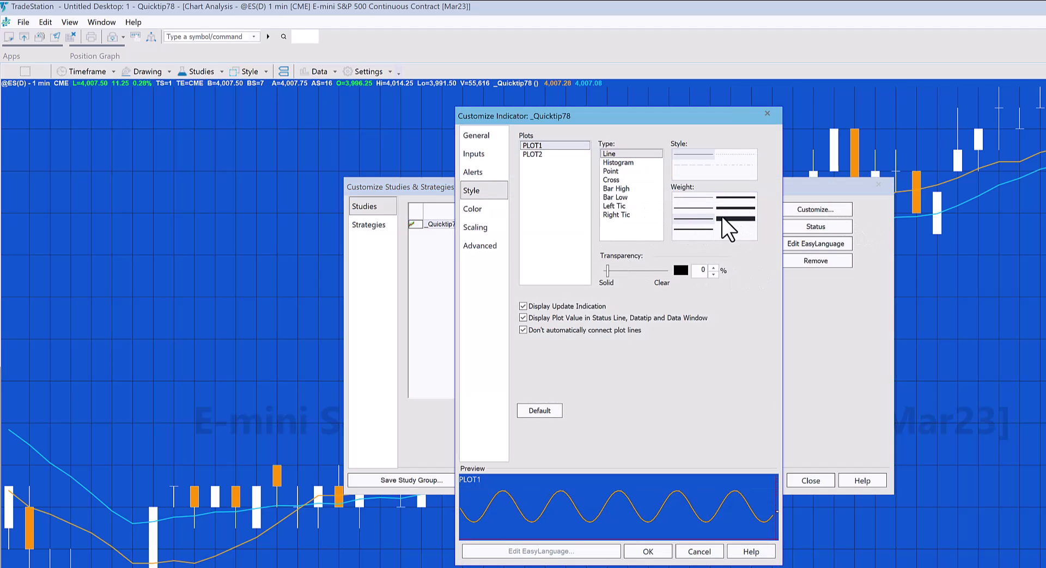
{"action": "left_click", "coordinate": [739, 218]}
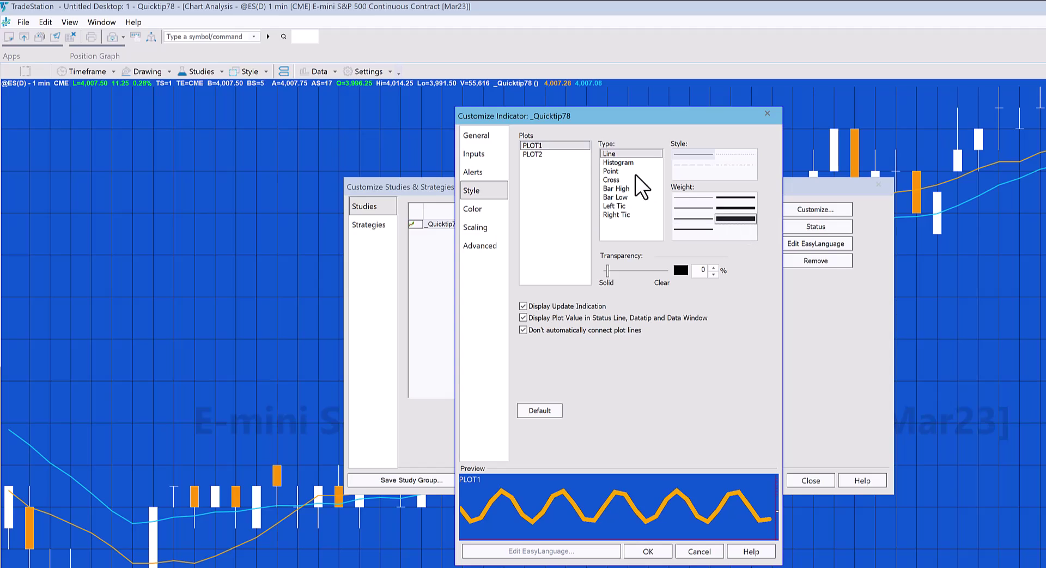
{"action": "left_click", "coordinate": [531, 153]}
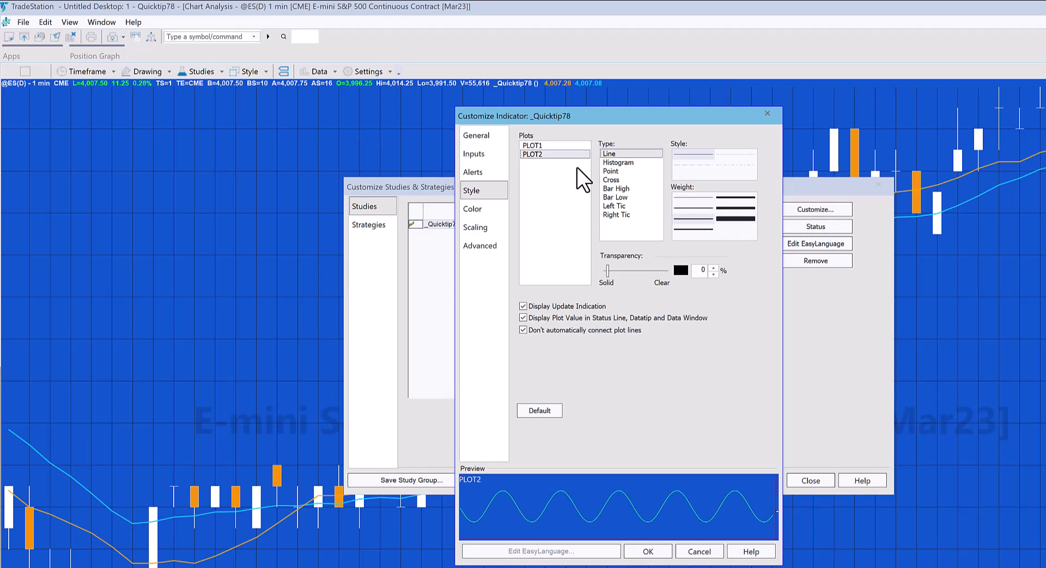
{"action": "left_click", "coordinate": [740, 196]}
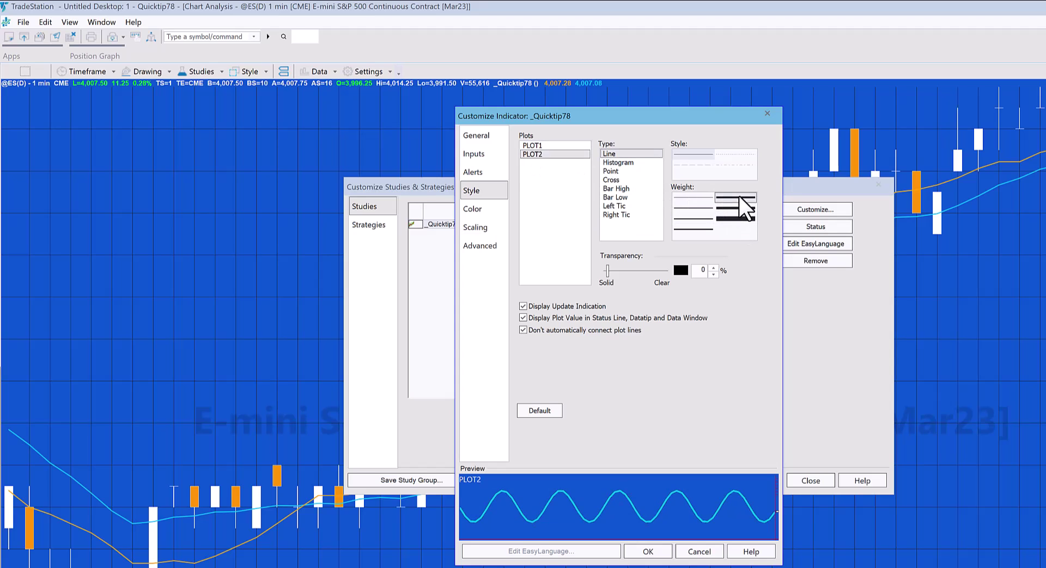
Step: Set the foreground color of PLOT2 to lime green and that of PLOT1 to bright magenta-pink
{"action": "left_click", "coordinate": [483, 209]}
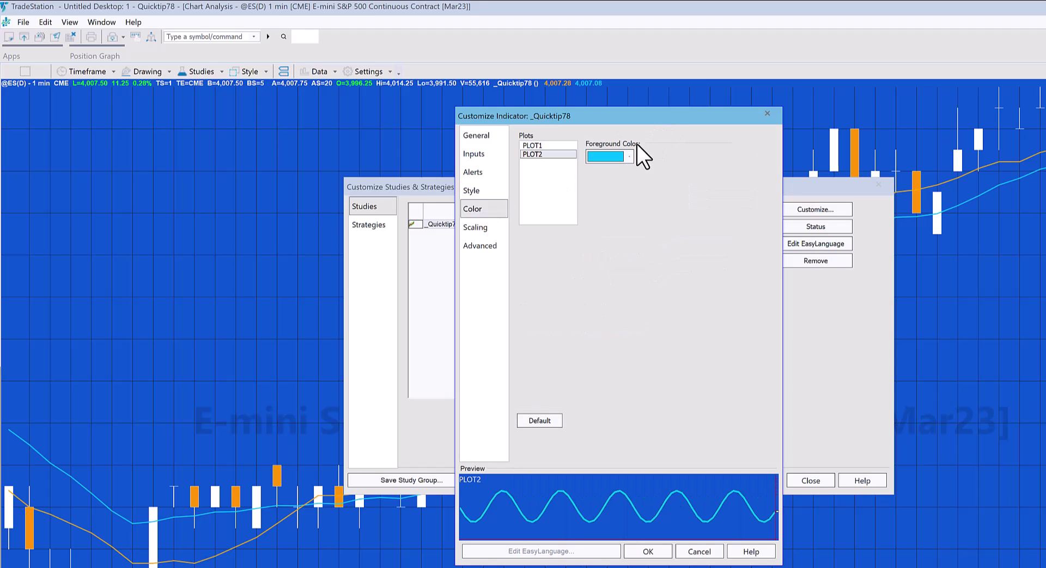
{"action": "left_click", "coordinate": [629, 156]}
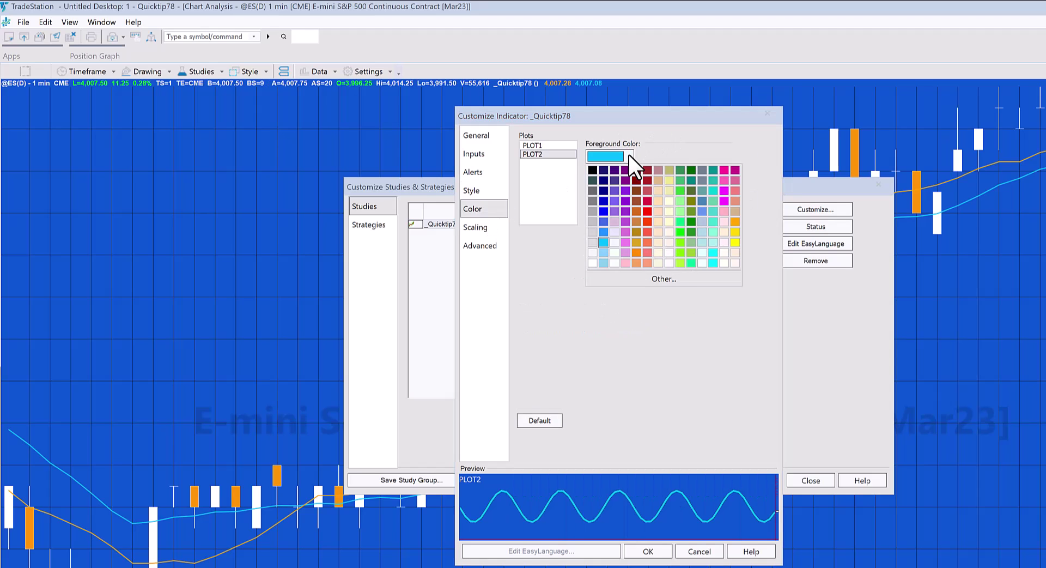
{"action": "left_click", "coordinate": [681, 242]}
{"action": "left_click", "coordinate": [534, 145]}
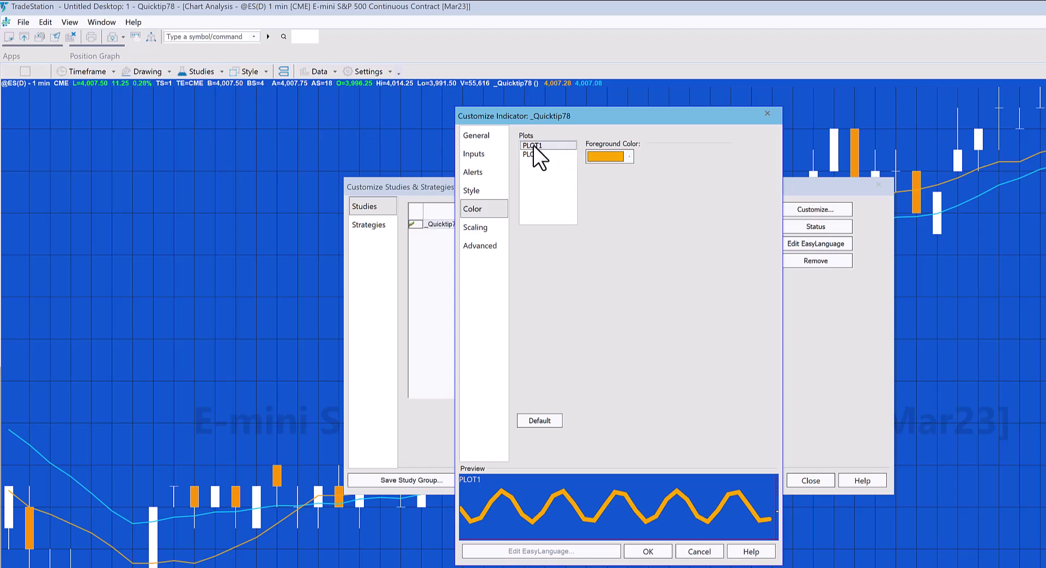
{"action": "left_click", "coordinate": [629, 156]}
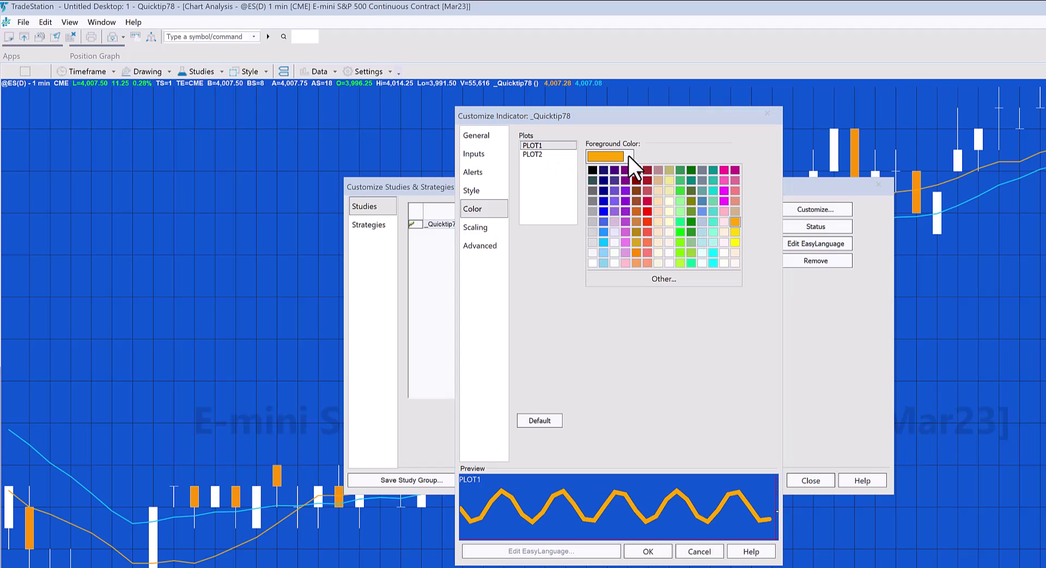
{"action": "left_click", "coordinate": [726, 171]}
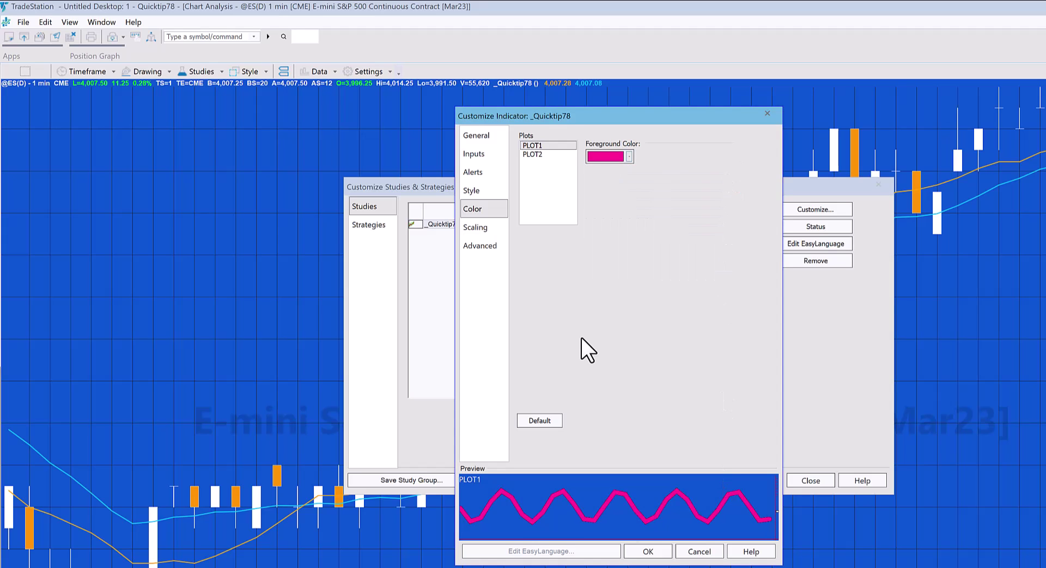
Step: Save the chart color settings as the default for future _Quicktip78 studies and apply the indicator's changes to the chart
{"action": "left_click", "coordinate": [542, 420]}
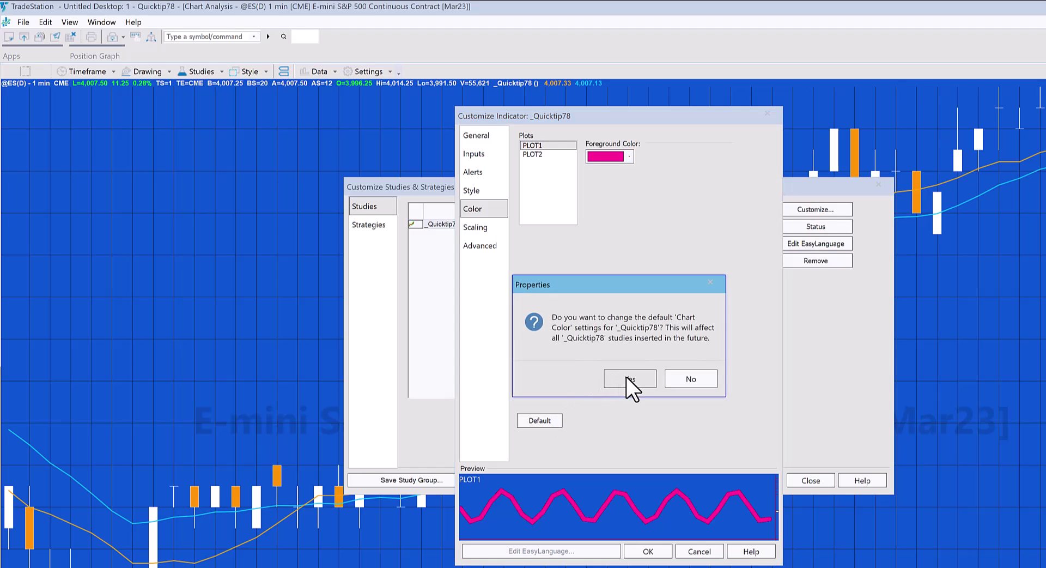
{"action": "left_click", "coordinate": [627, 377]}
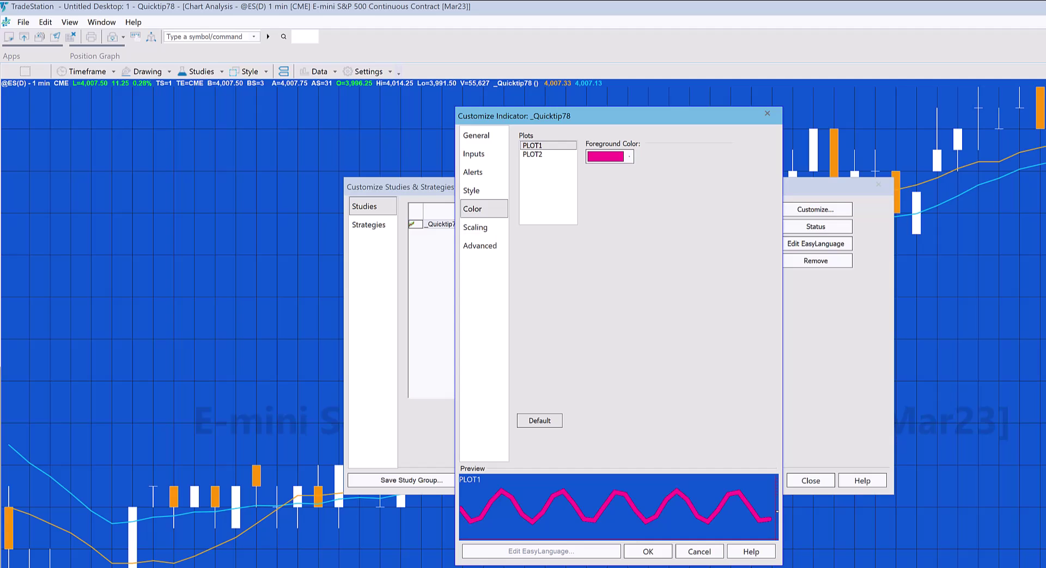
{"action": "left_click", "coordinate": [652, 550]}
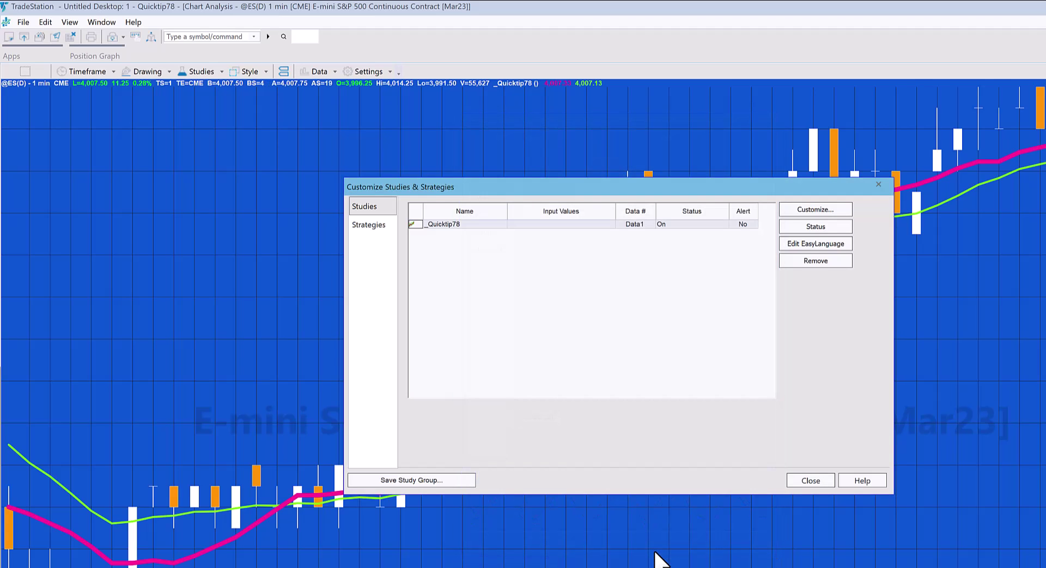
{"action": "left_click", "coordinate": [806, 480]}
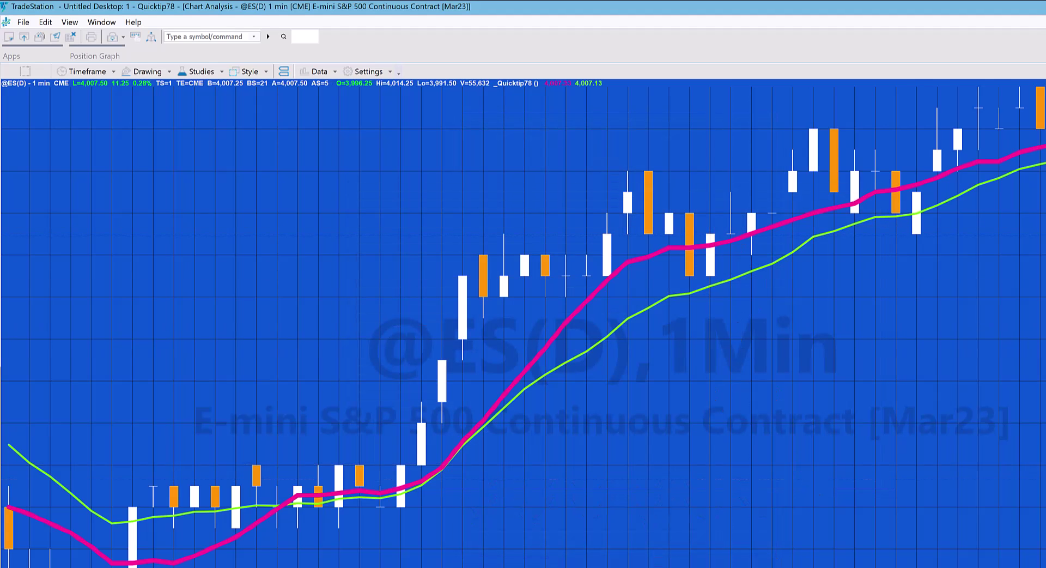
Step: Switch to the TradeStation Development Environment and reload the externally modified _Quicktip78 indicator file
{"action": "key", "text": "alt+Tab"}
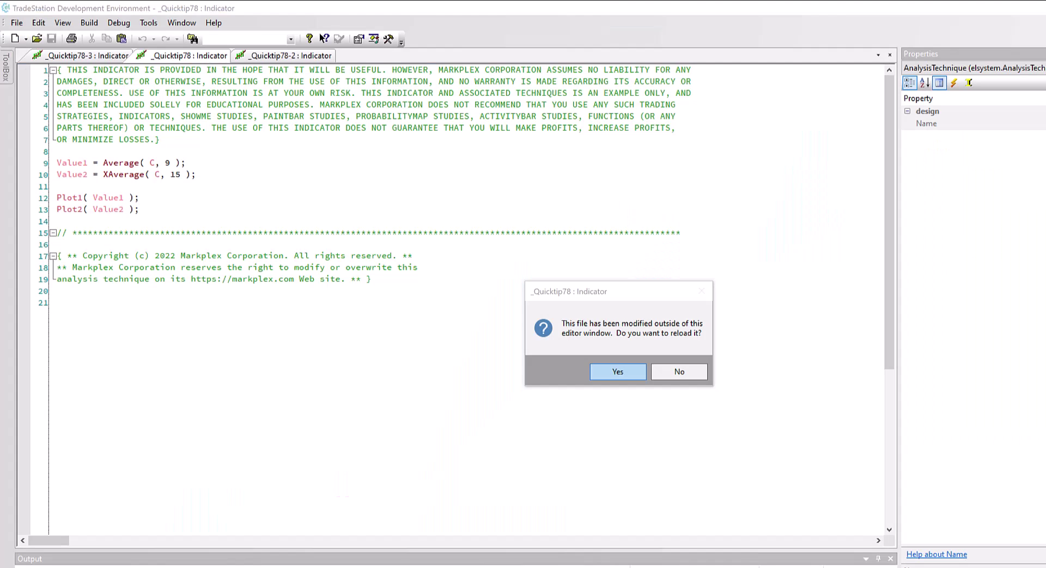
{"action": "left_click", "coordinate": [625, 372]}
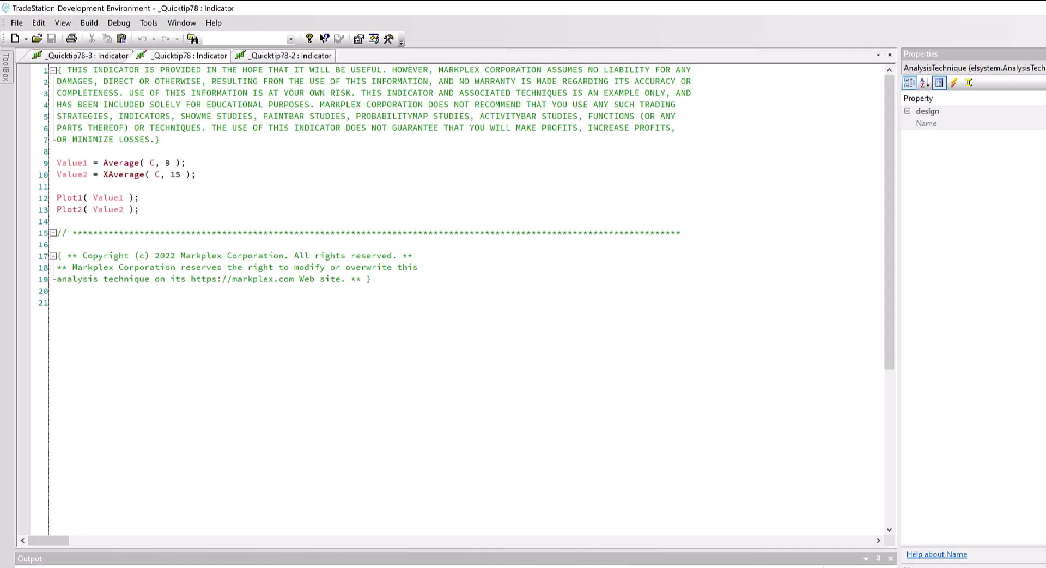
Step: Switch back to the TradeStation chart and replace the _Quicktip78 indicator with a freshly inserted copy
{"action": "key", "text": "alt+Tab"}
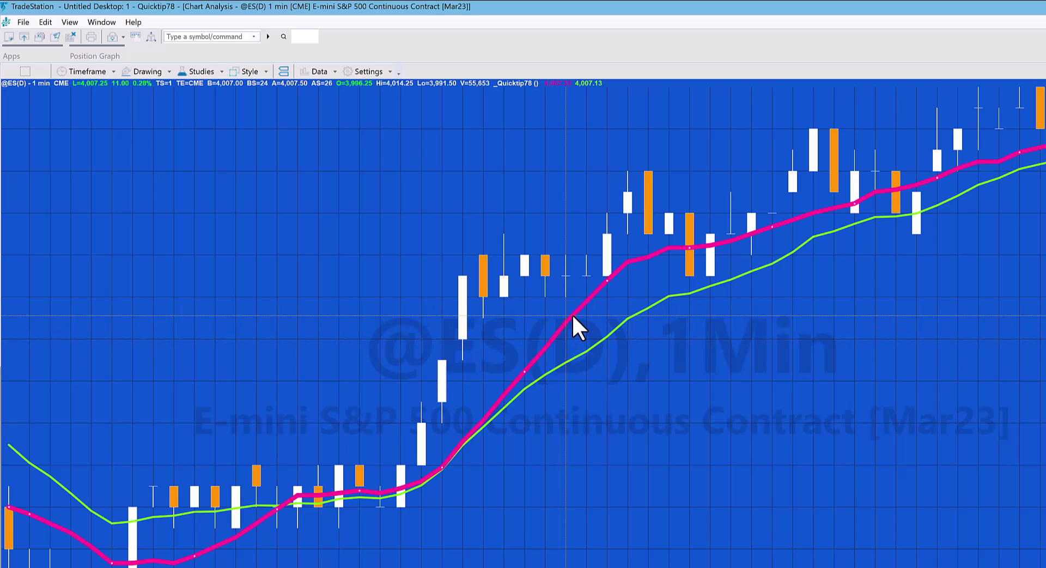
{"action": "key", "text": "Delete"}
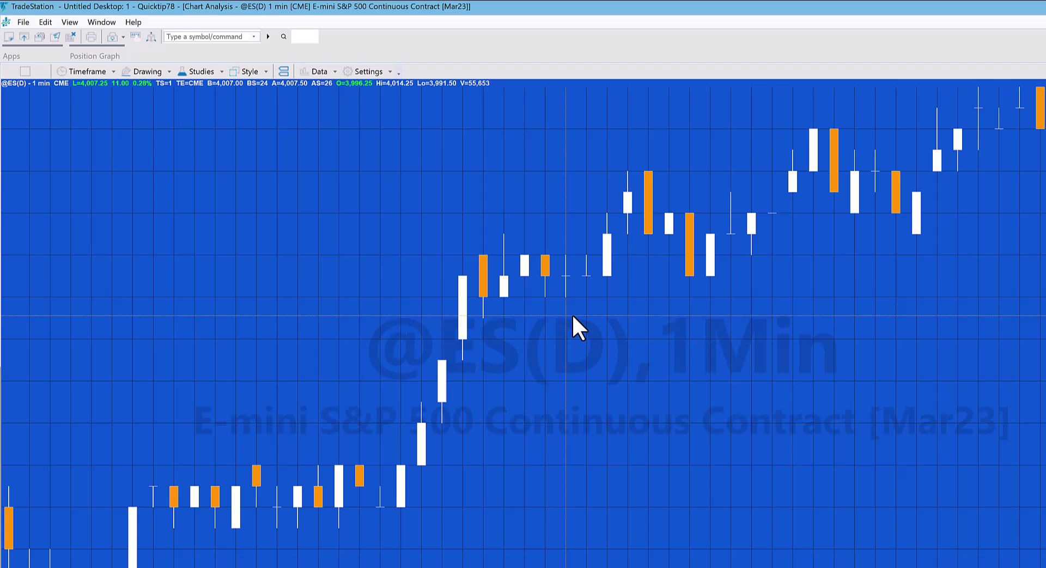
{"action": "left_click", "coordinate": [200, 68]}
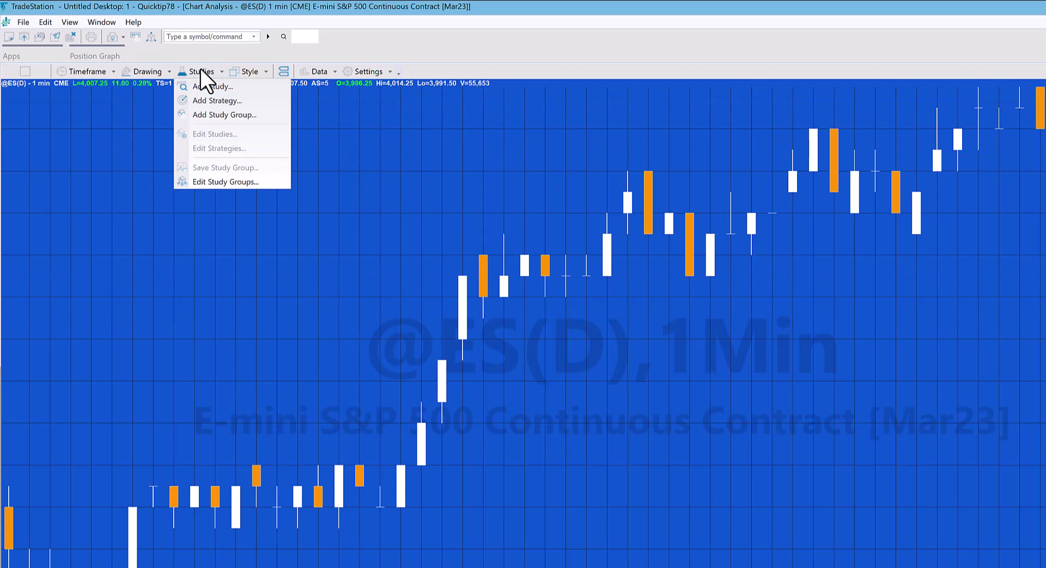
{"action": "left_click", "coordinate": [216, 86]}
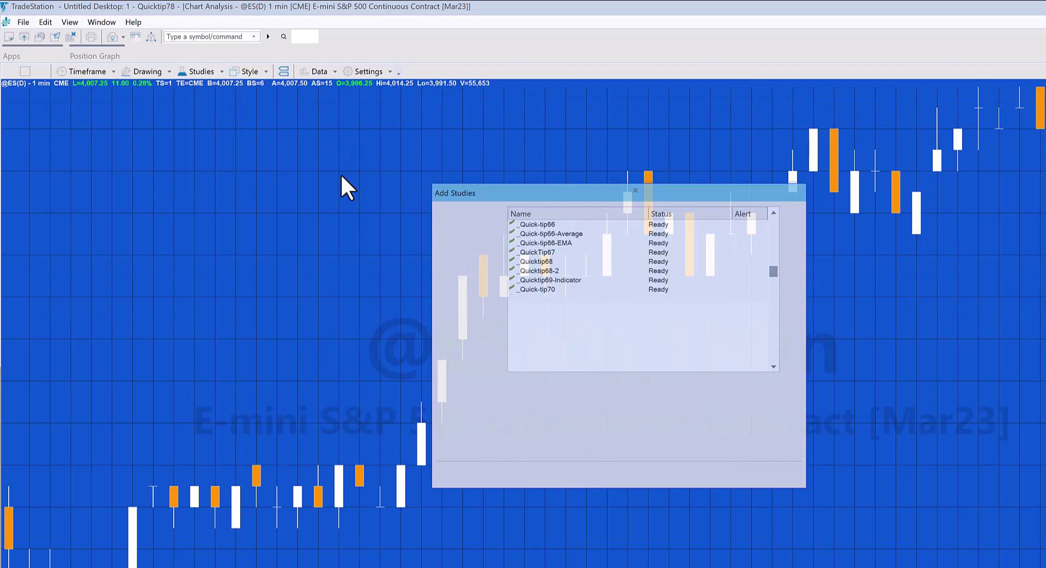
{"action": "left_click", "coordinate": [548, 307]}
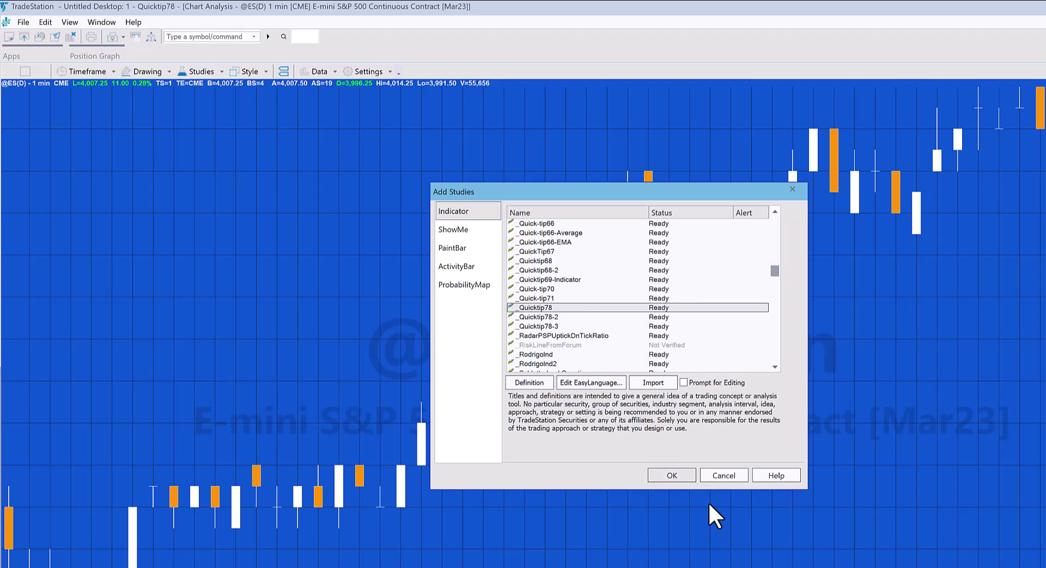
{"action": "left_click", "coordinate": [681, 477]}
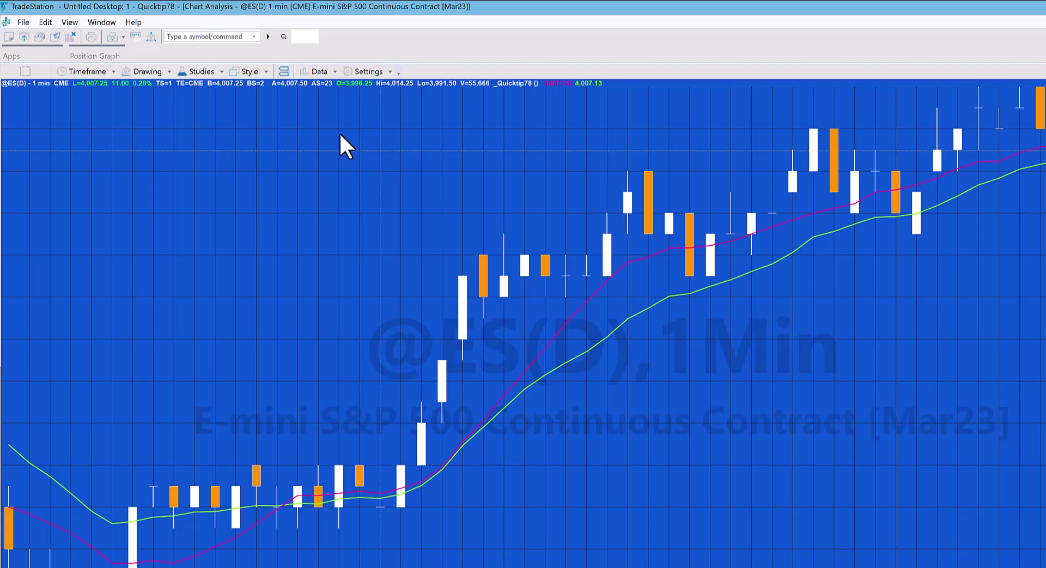
Step: Open the new _Quicktip78 copy's customization and give both PLOT1 and PLOT2 the thickest line weight
{"action": "left_click", "coordinate": [203, 73]}
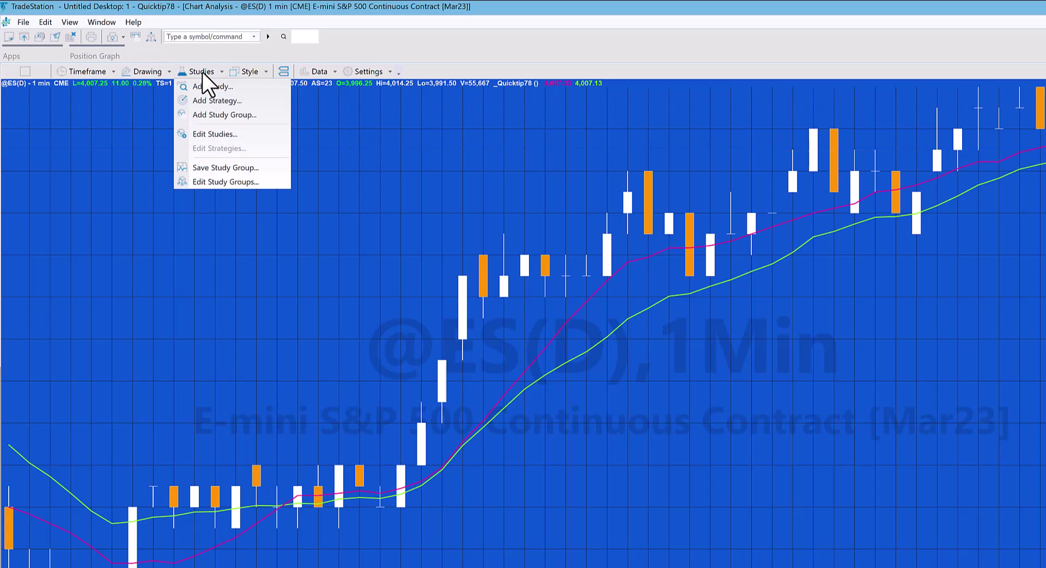
{"action": "left_click", "coordinate": [217, 134]}
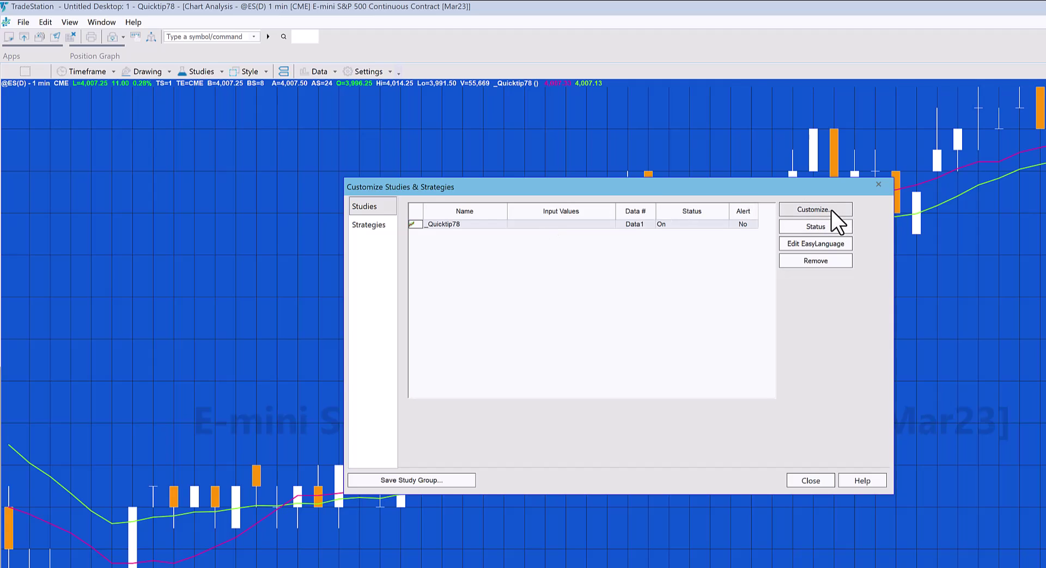
{"action": "left_click", "coordinate": [832, 210]}
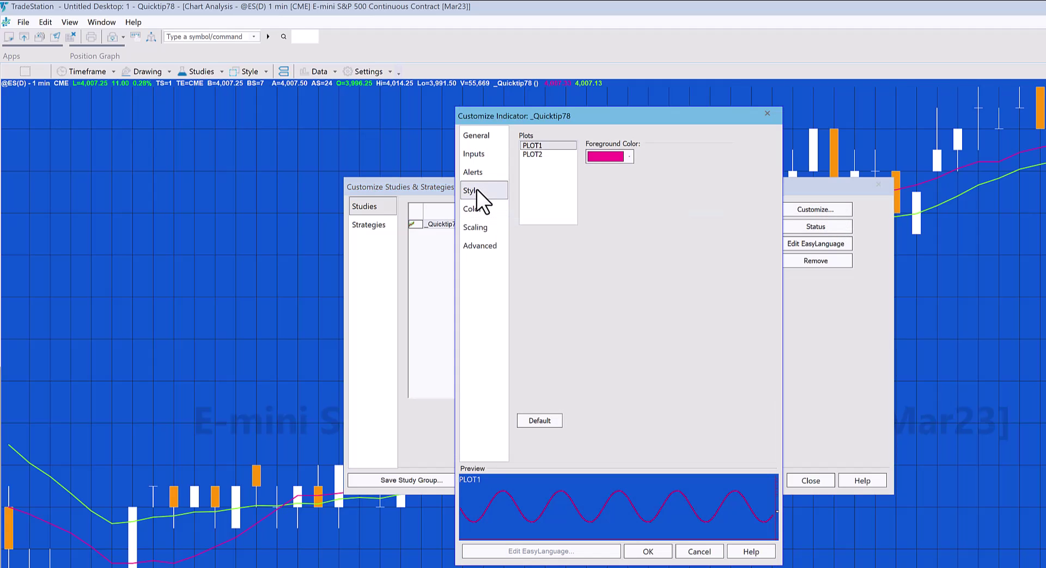
{"action": "left_click", "coordinate": [477, 190]}
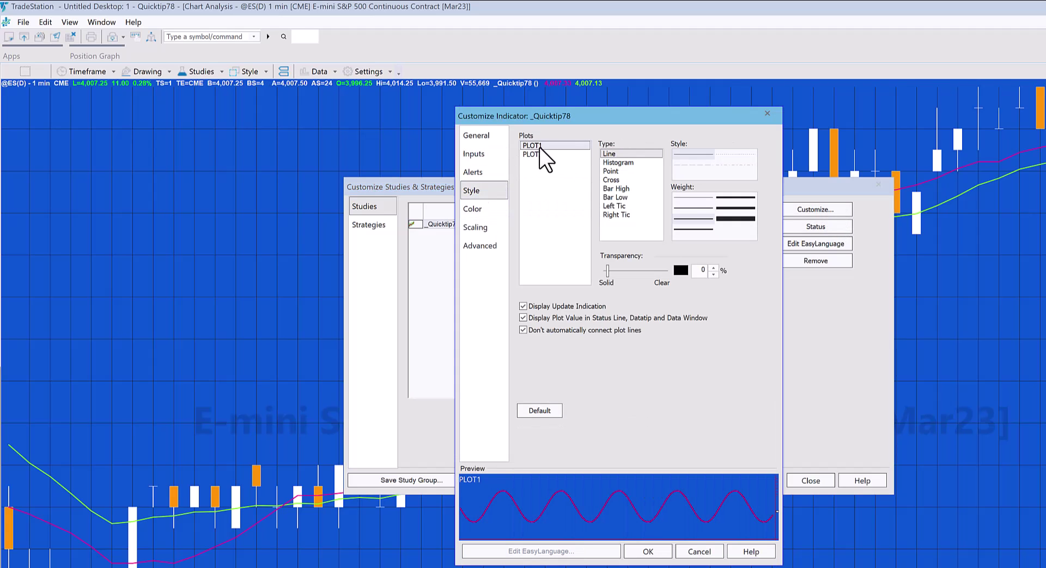
{"action": "left_click", "coordinate": [740, 221]}
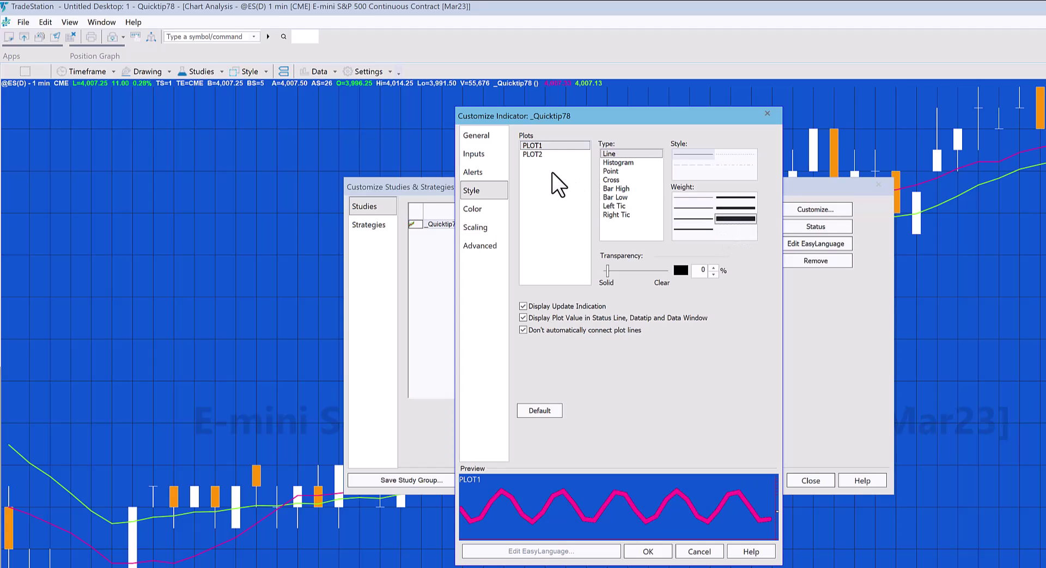
{"action": "left_click", "coordinate": [538, 154]}
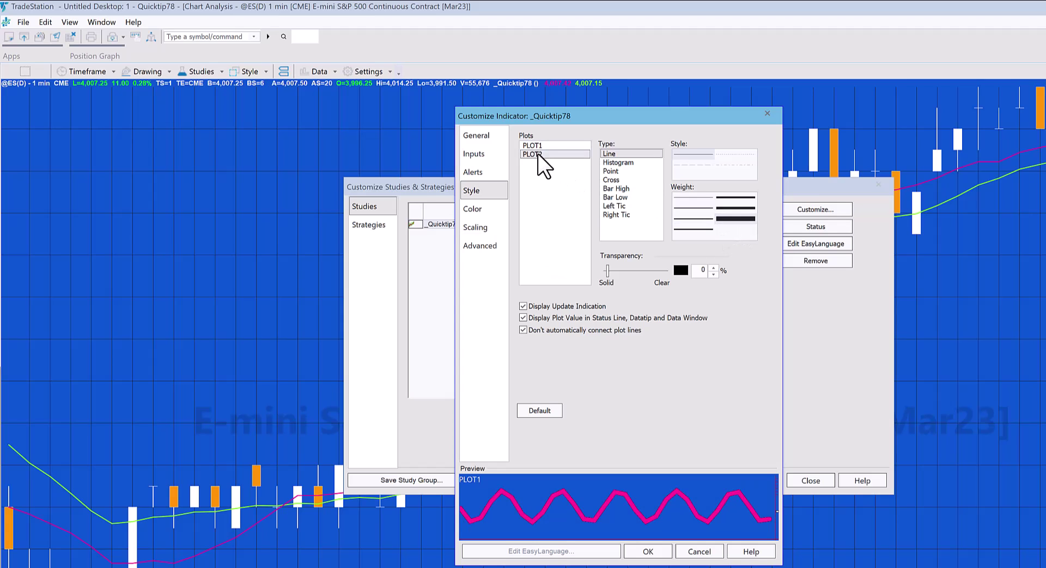
{"action": "left_click", "coordinate": [733, 219]}
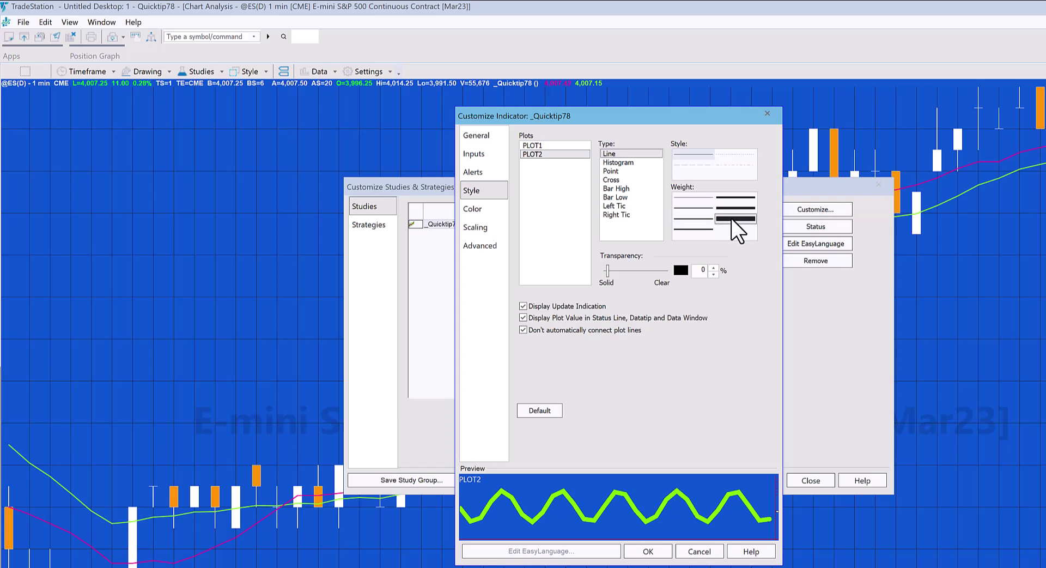
Step: Save the chart style settings as the default for future _Quicktip78 studies and apply them to the chart
{"action": "left_click", "coordinate": [545, 409]}
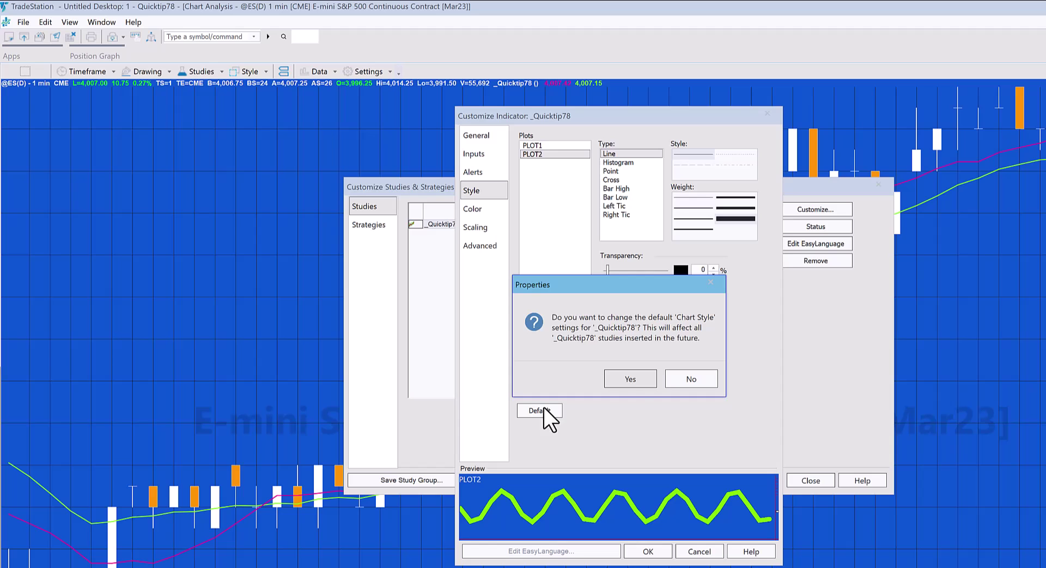
{"action": "left_click", "coordinate": [630, 379]}
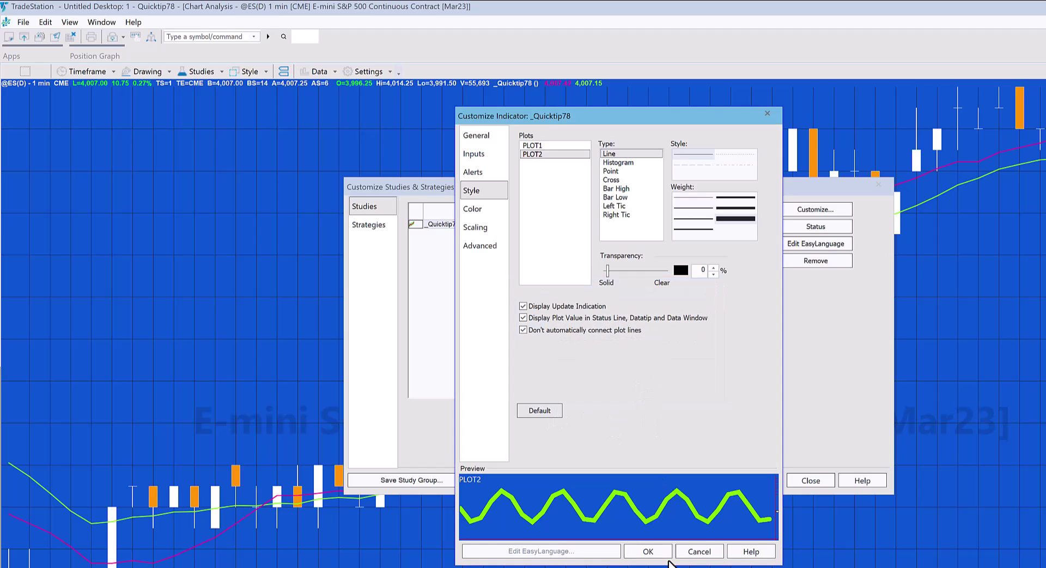
{"action": "left_click", "coordinate": [651, 551]}
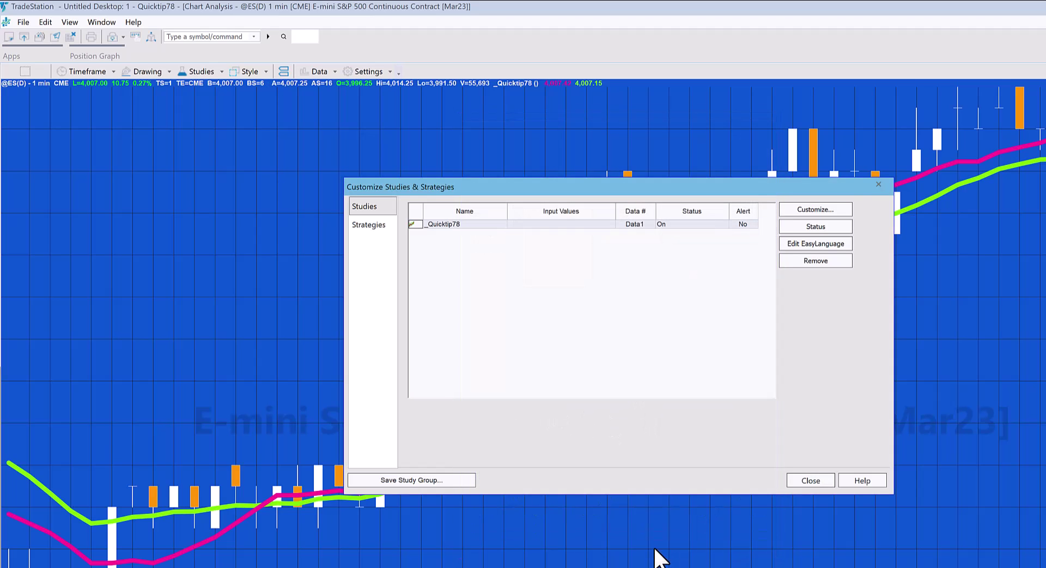
{"action": "left_click", "coordinate": [809, 480]}
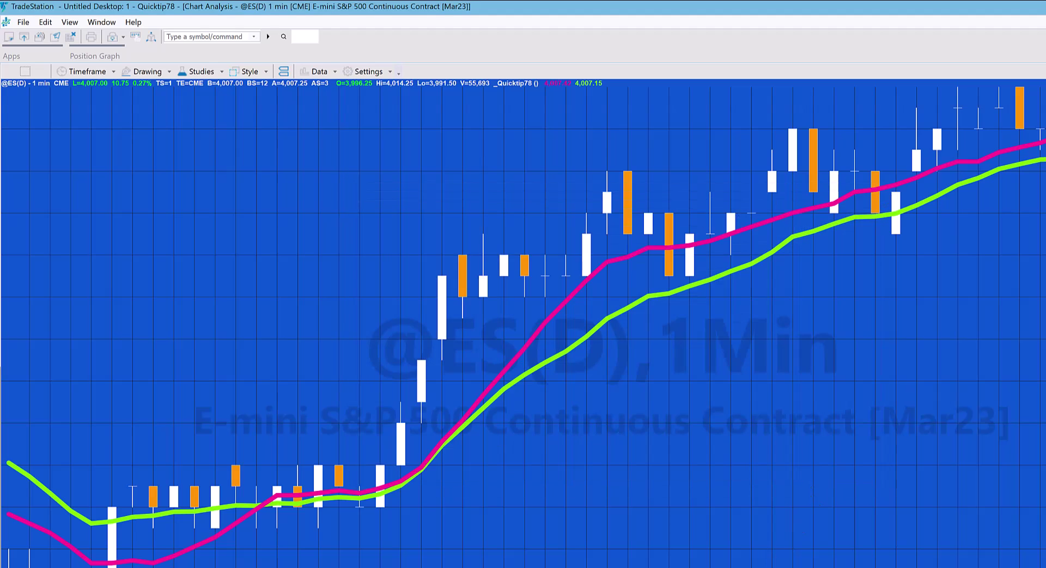
Step: Switch to the TradeStation Development Environment and reload the _Quicktip78 indicator file that was modified outside the editor
{"action": "key", "text": "alt+Tab"}
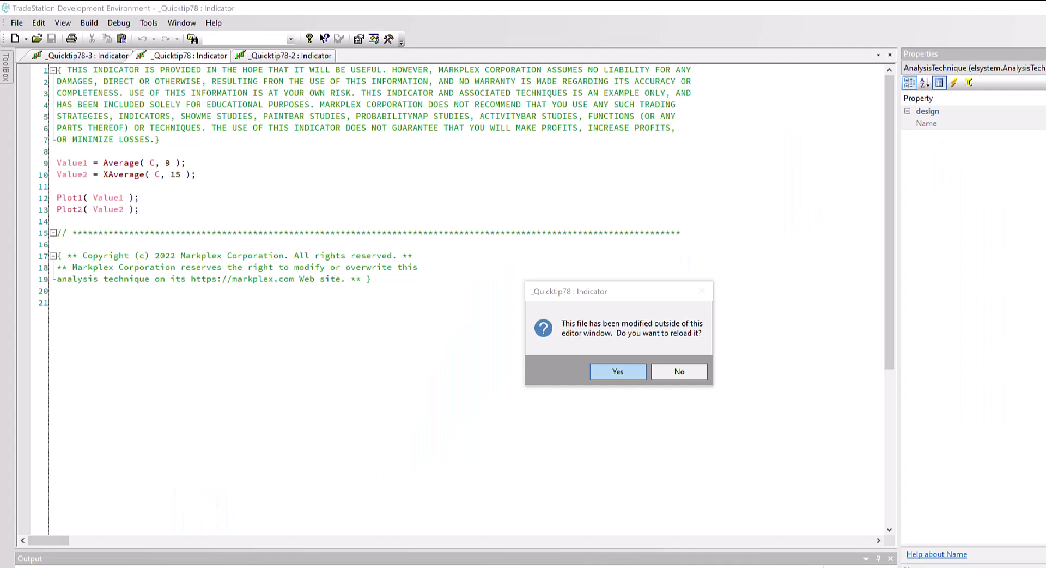
{"action": "left_click", "coordinate": [620, 374]}
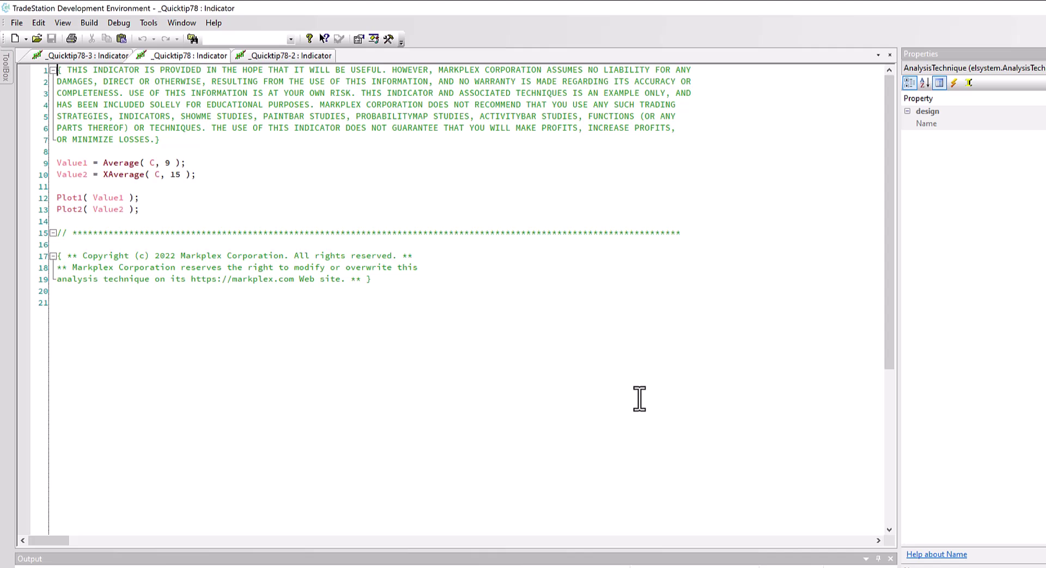
{"action": "key", "text": "alt+Tab"}
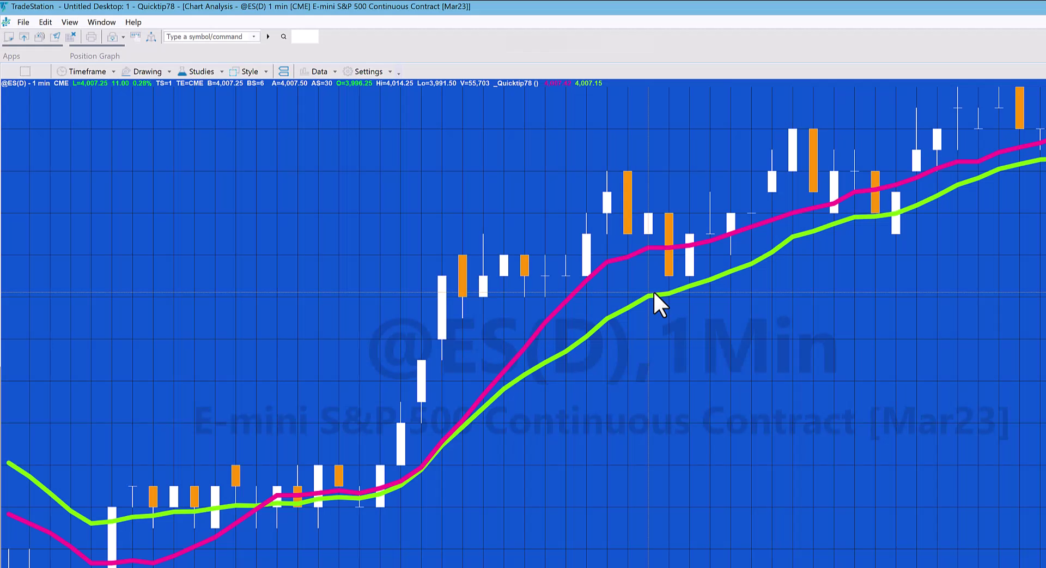
{"action": "key", "text": "Delete"}
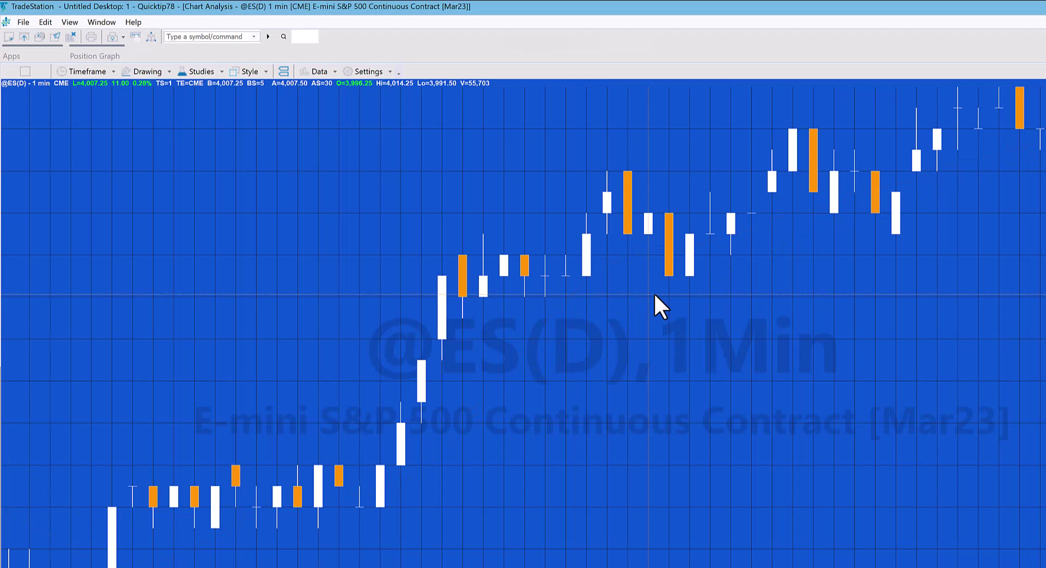
{"action": "left_click", "coordinate": [202, 75]}
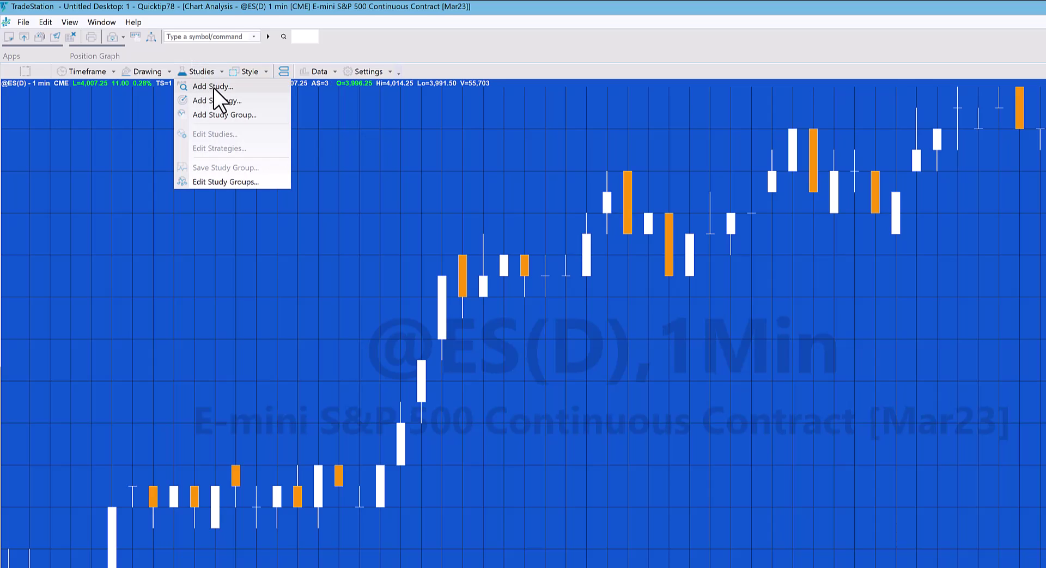
{"action": "left_click", "coordinate": [214, 87]}
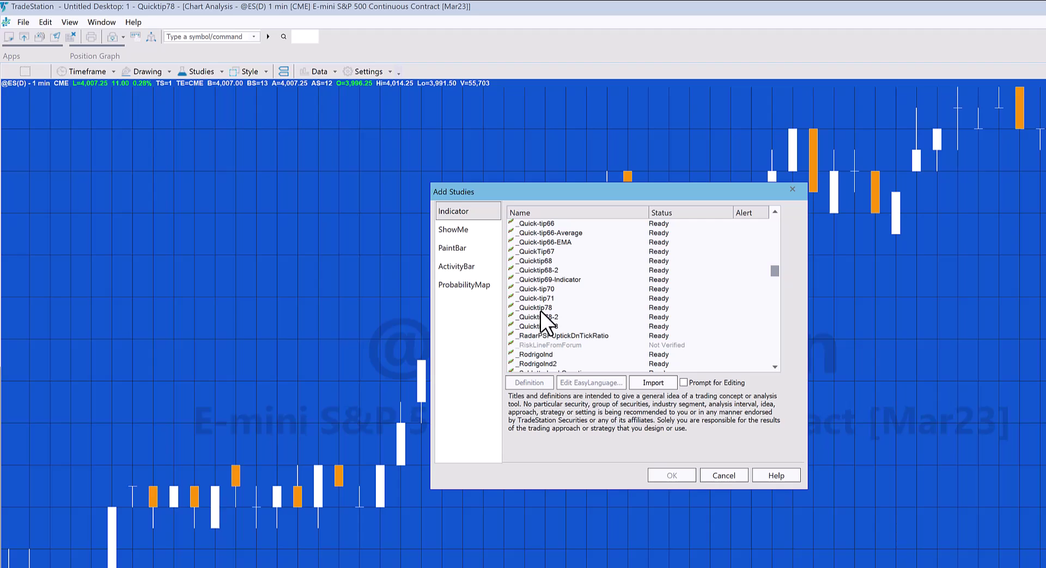
{"action": "left_click", "coordinate": [539, 309]}
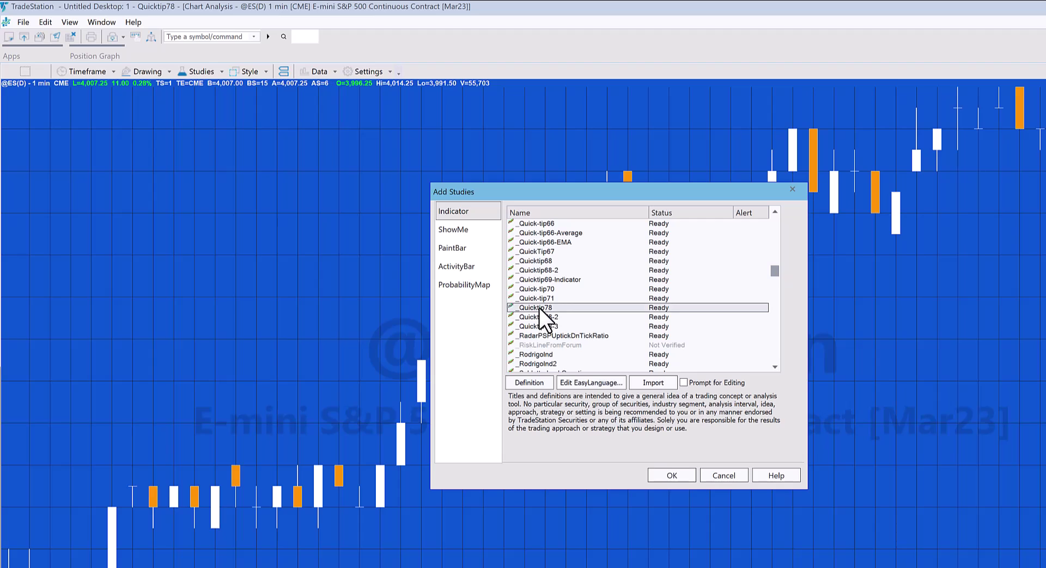
{"action": "left_click", "coordinate": [676, 474]}
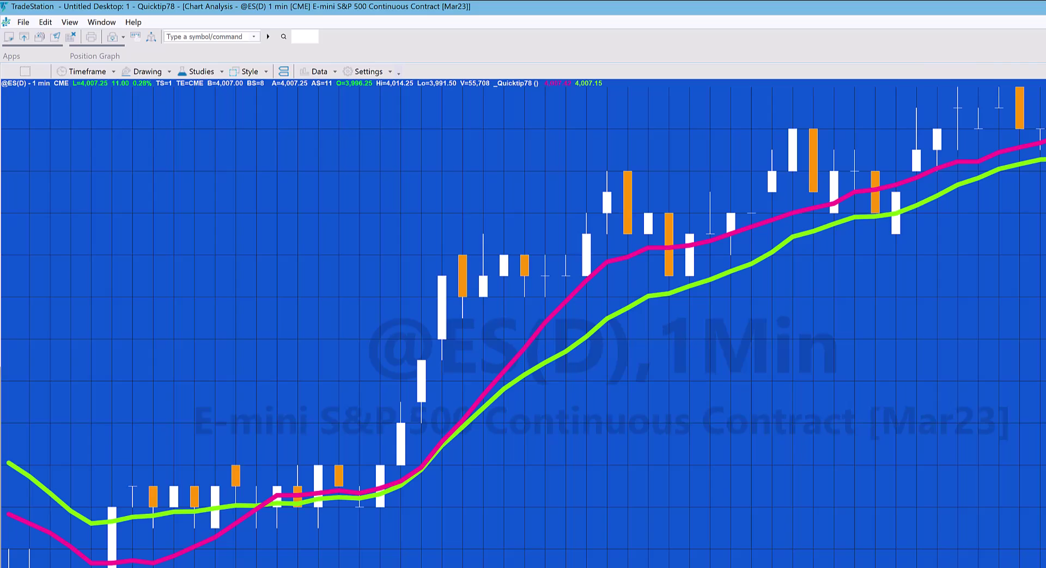
Step: Switch to the TradeStation Development Environment and open the properties of the _Quicktip78 indicator
{"action": "key", "text": "alt+Tab"}
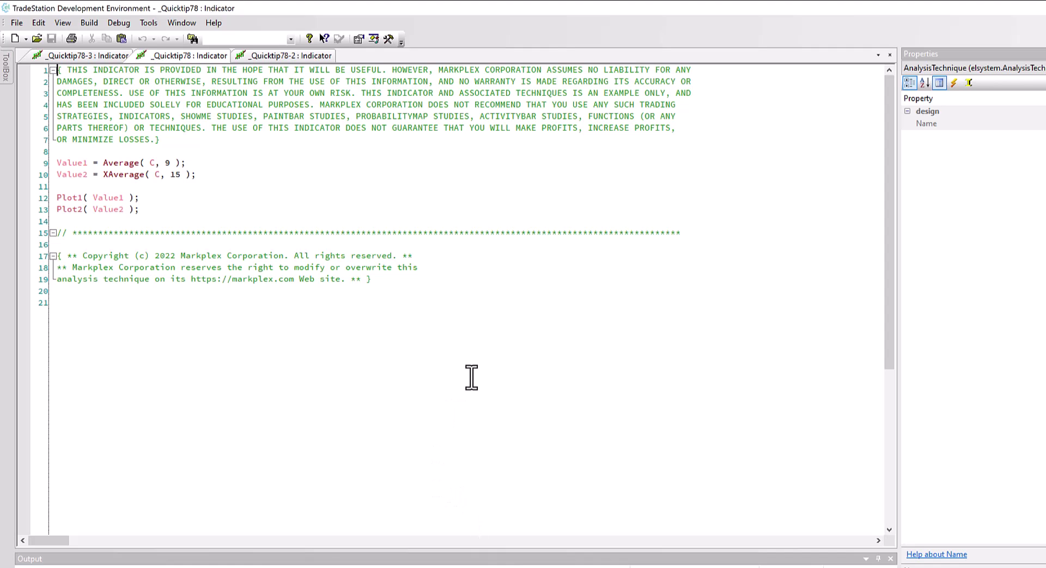
{"action": "left_click", "coordinate": [517, 326]}
{"action": "right_click", "coordinate": [517, 326]}
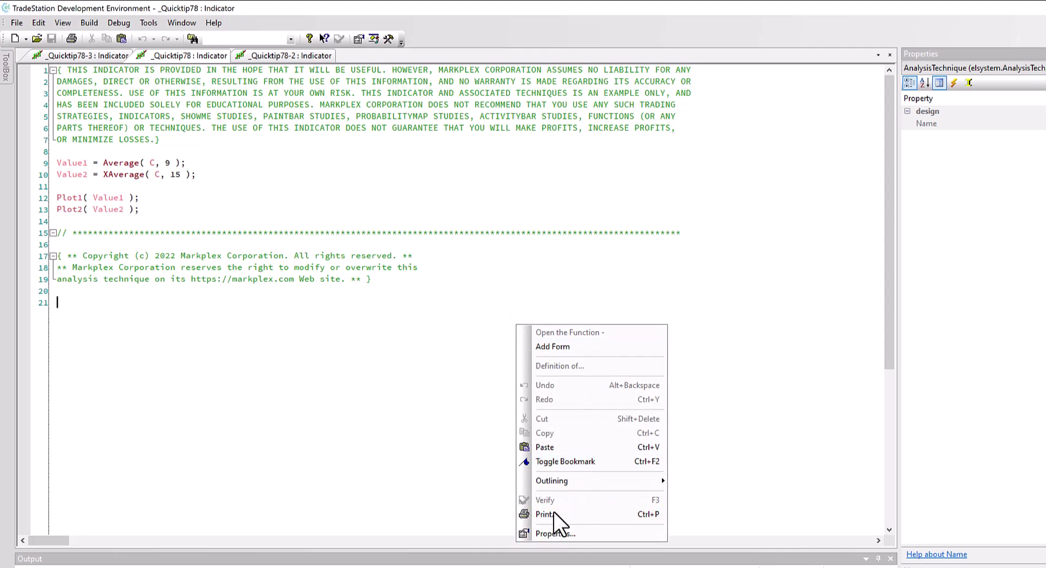
{"action": "left_click", "coordinate": [553, 530]}
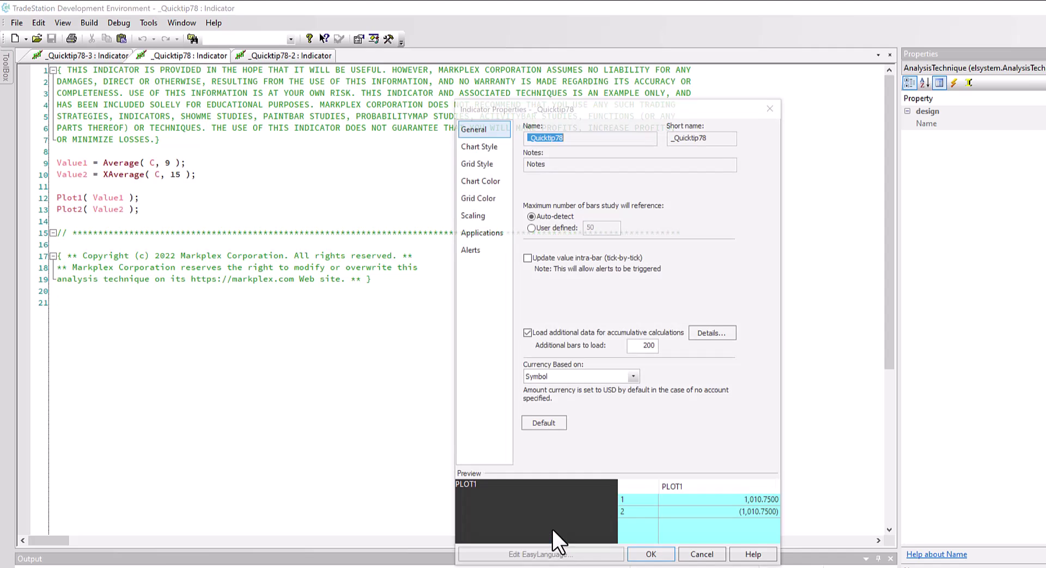
Step: Set the _Quicktip78 indicator's chart colors to purple for PLOT1 and light blue for PLOT2
{"action": "left_click", "coordinate": [485, 181]}
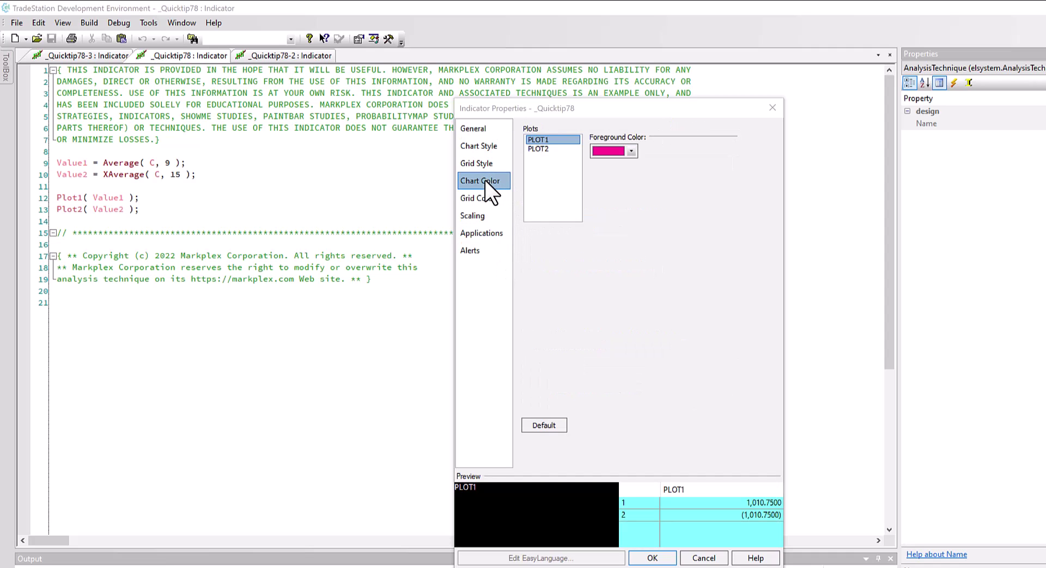
{"action": "left_click", "coordinate": [633, 150]}
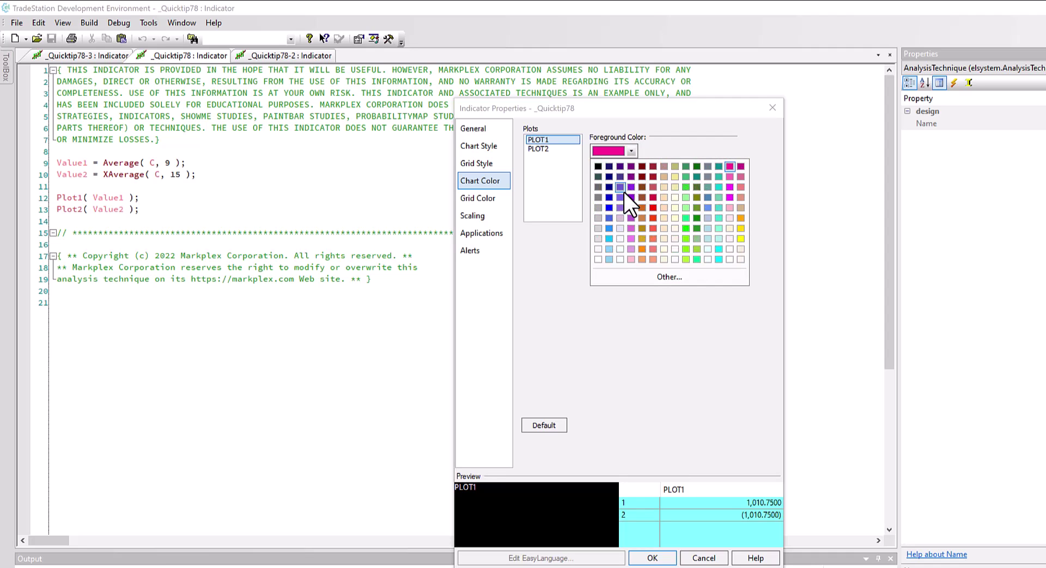
{"action": "left_click", "coordinate": [622, 208]}
{"action": "left_click", "coordinate": [538, 149]}
{"action": "left_click", "coordinate": [633, 150]}
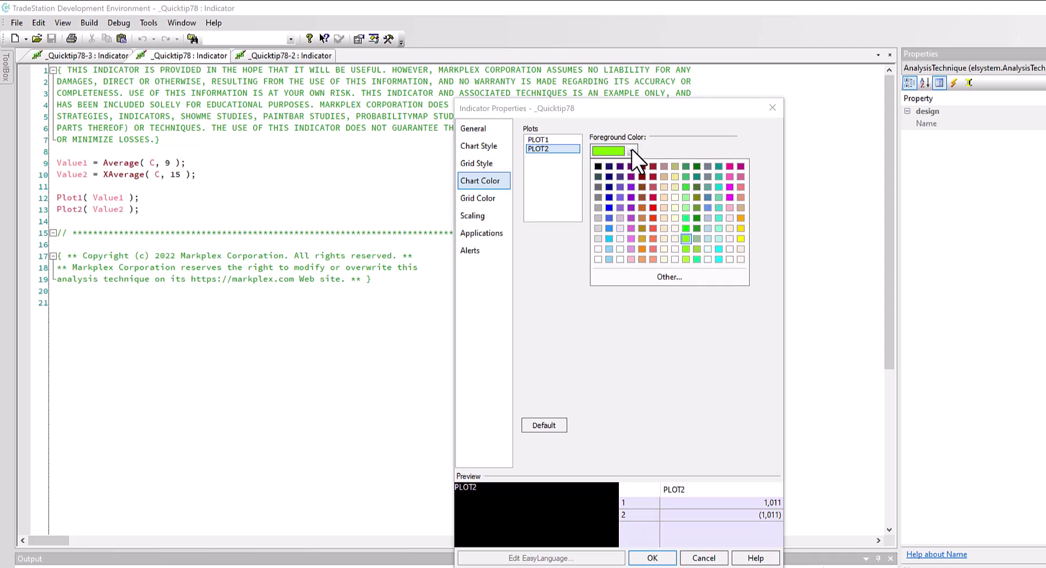
{"action": "left_click", "coordinate": [610, 239]}
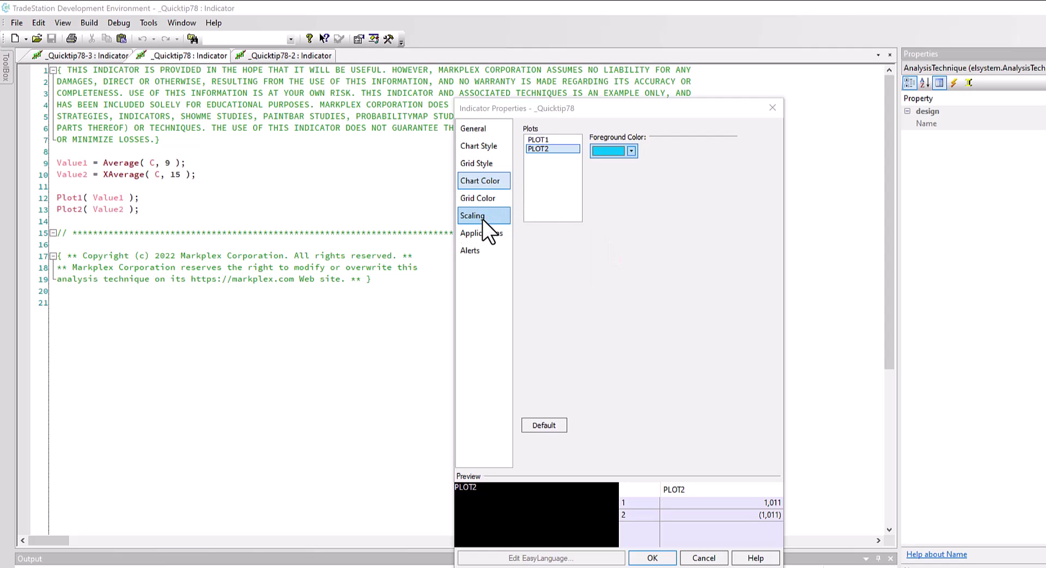
Step: Set the chart line weight of both PLOT2 and PLOT1 to the fourth-thinnest option
{"action": "left_click", "coordinate": [482, 146]}
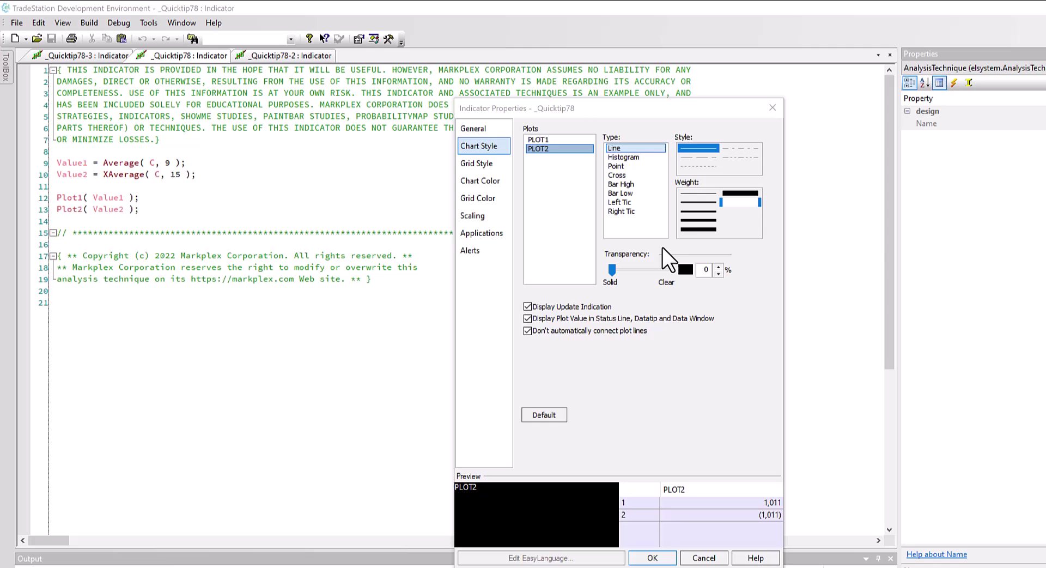
{"action": "left_click", "coordinate": [699, 219]}
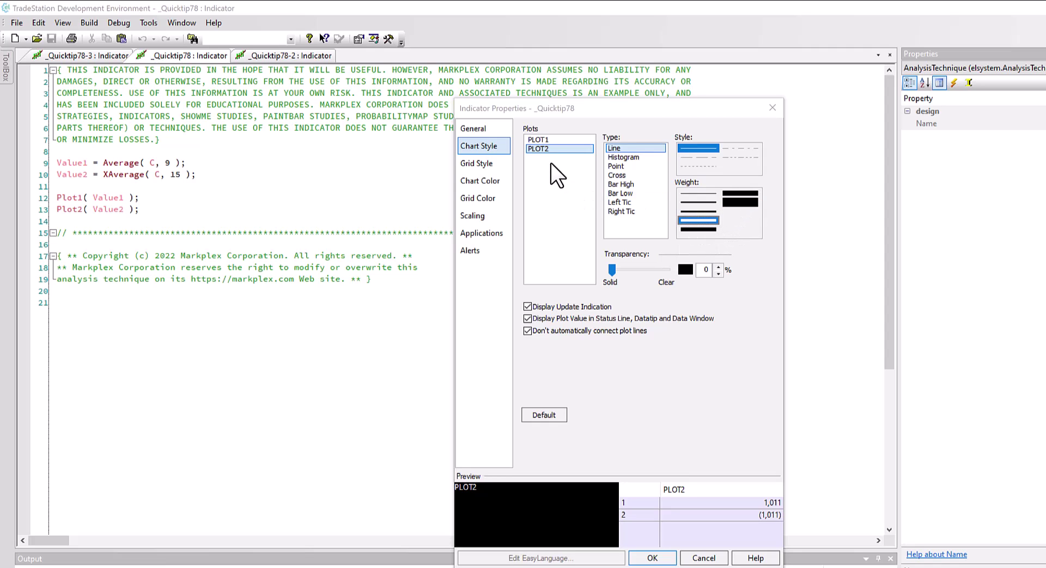
{"action": "left_click", "coordinate": [544, 140], "text": "ctrl"}
{"action": "left_click", "coordinate": [544, 139]}
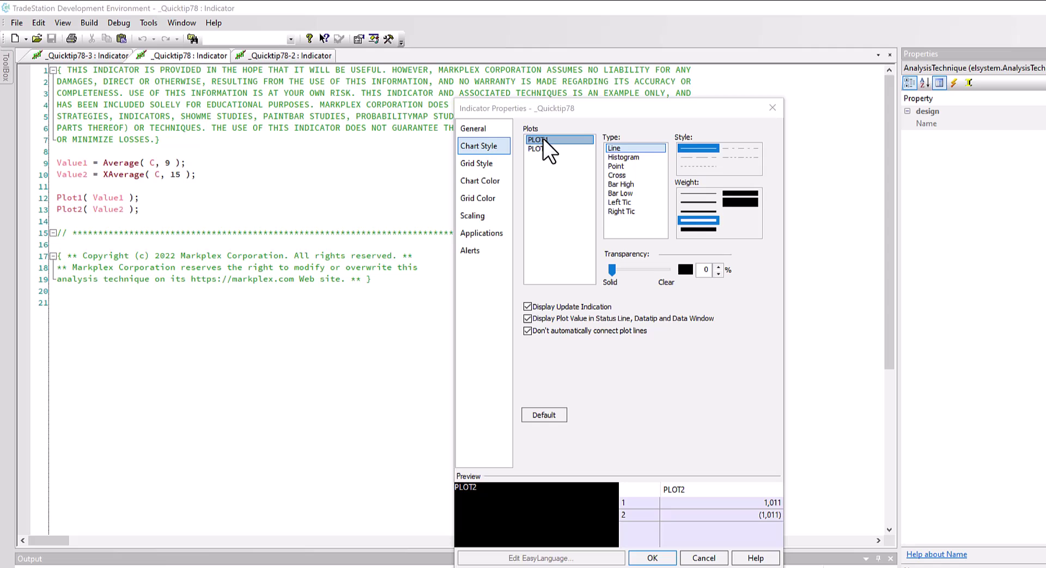
{"action": "left_click", "coordinate": [701, 221]}
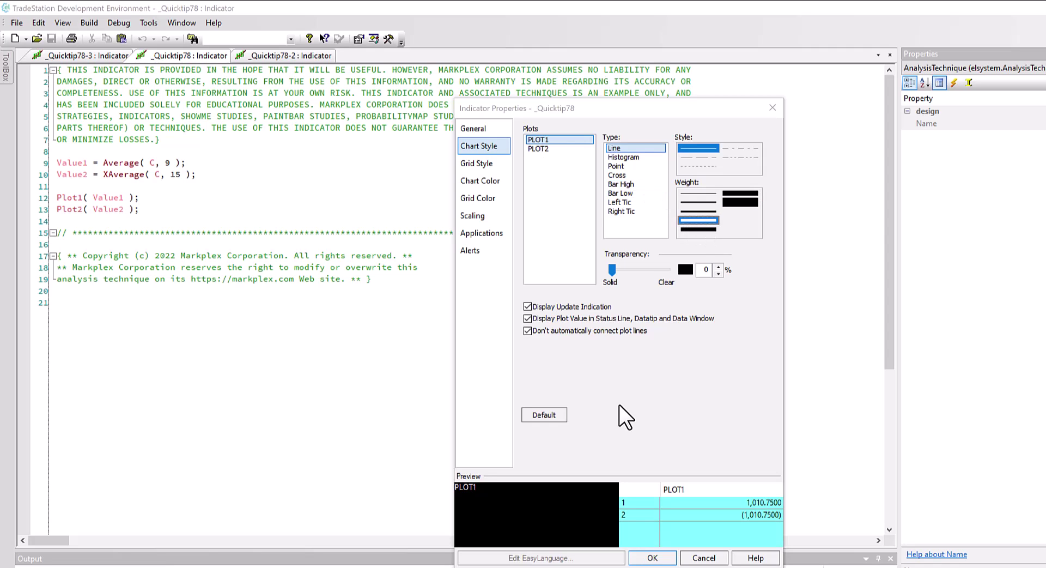
Step: Save the chart style and chart color settings as defaults for all new indicator documents and apply the indicator properties
{"action": "left_click", "coordinate": [544, 415]}
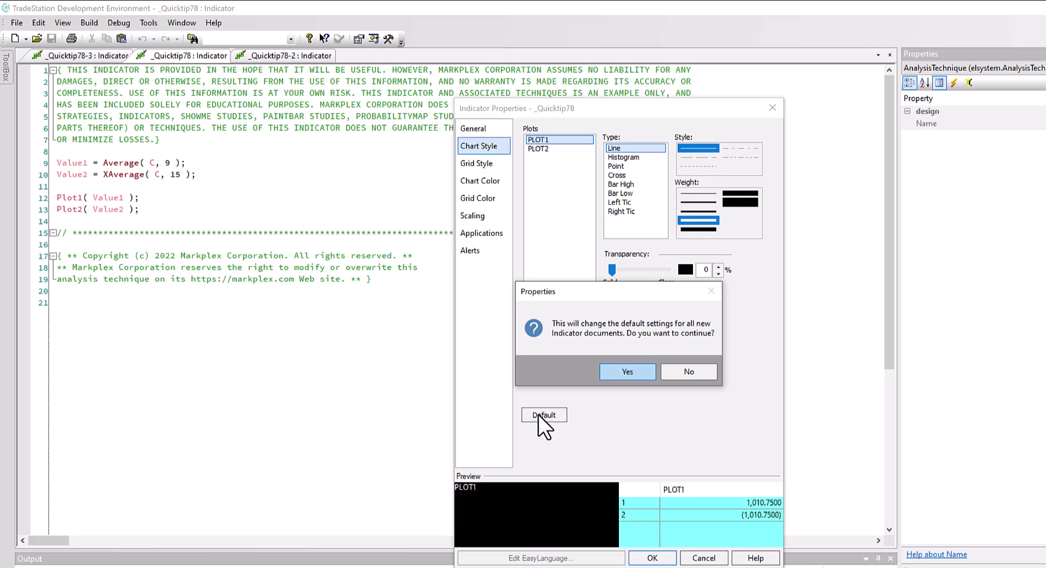
{"action": "left_click", "coordinate": [627, 372]}
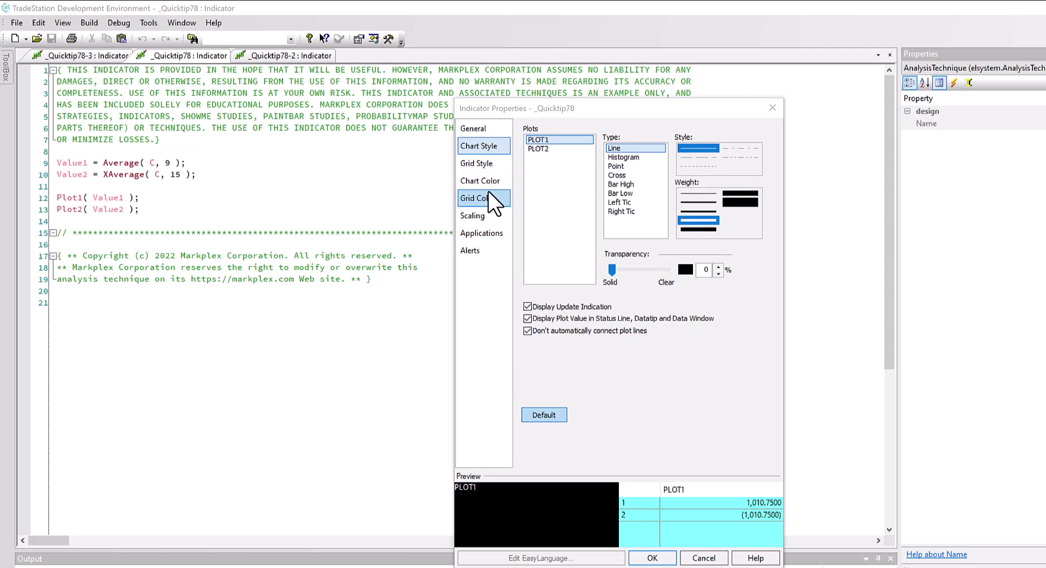
{"action": "left_click", "coordinate": [489, 186]}
{"action": "left_click", "coordinate": [548, 426]}
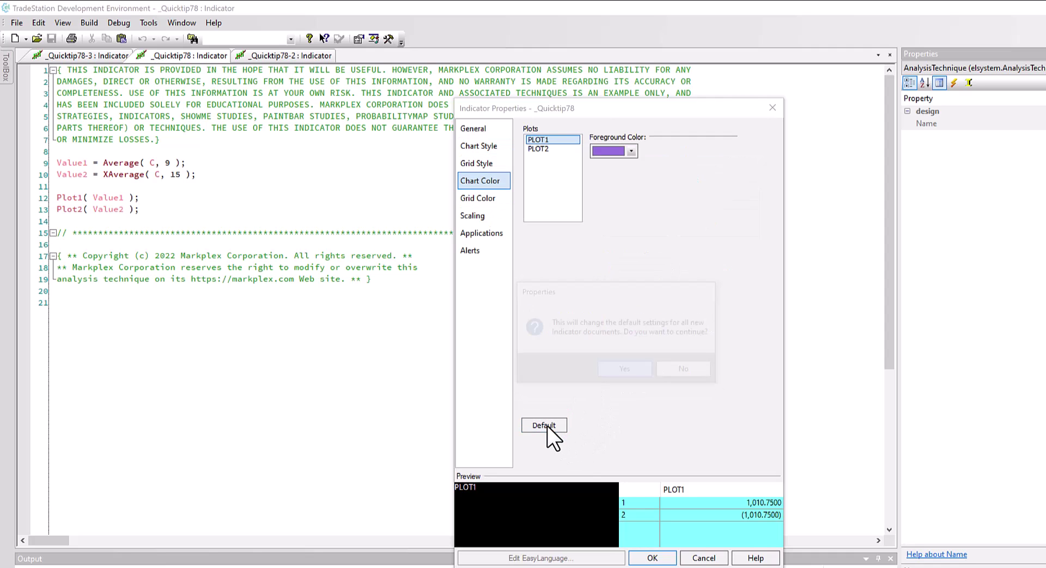
{"action": "left_click", "coordinate": [628, 372]}
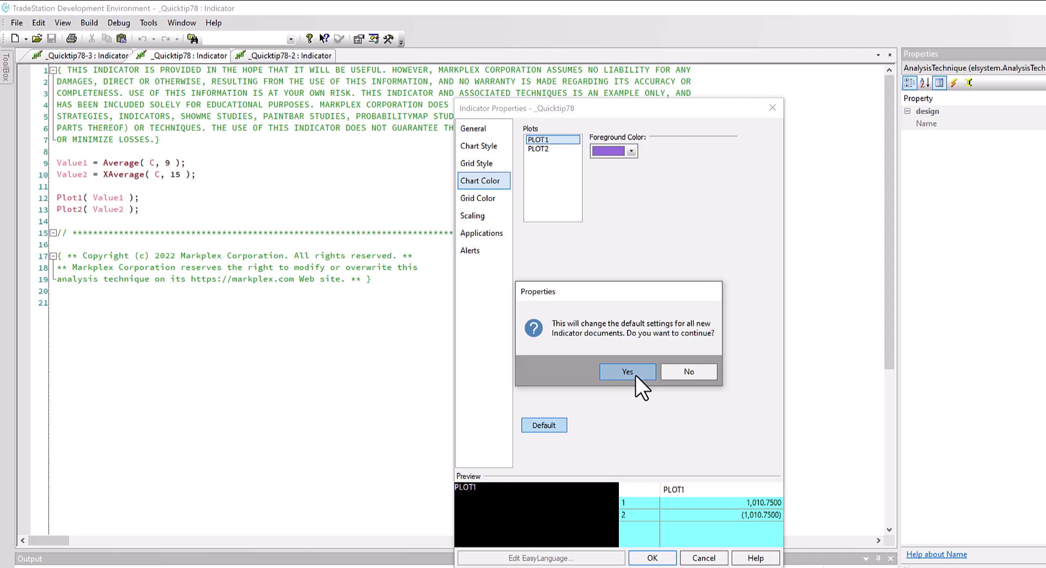
{"action": "left_click", "coordinate": [653, 557]}
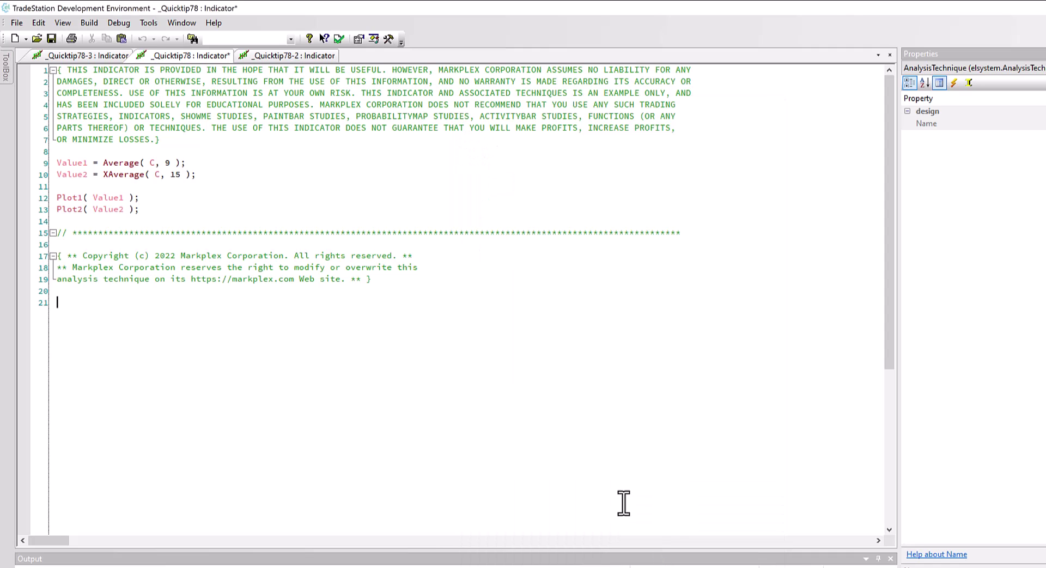
{"action": "left_click", "coordinate": [339, 37]}
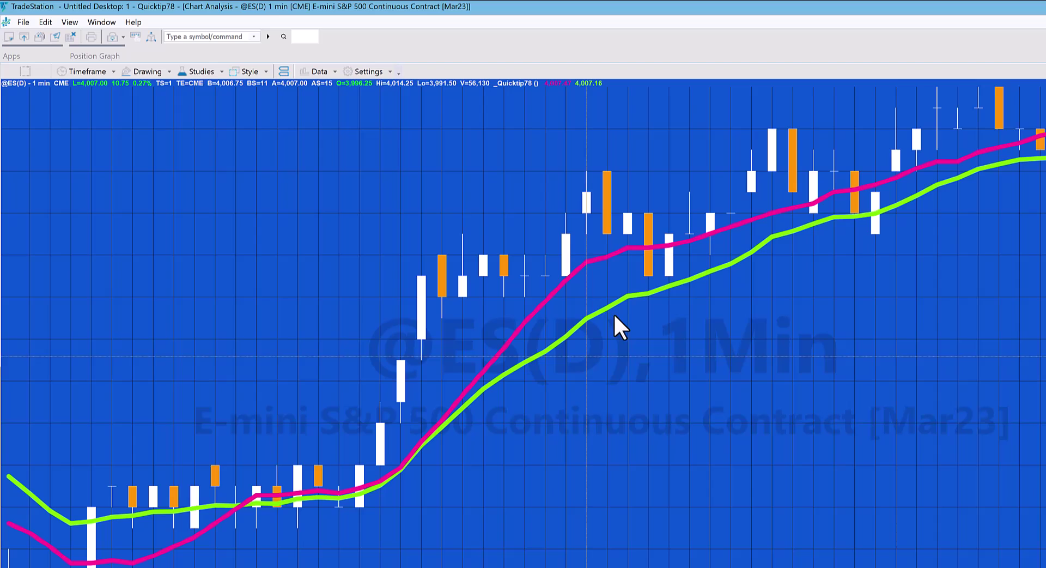
{"action": "left_click", "coordinate": [632, 288]}
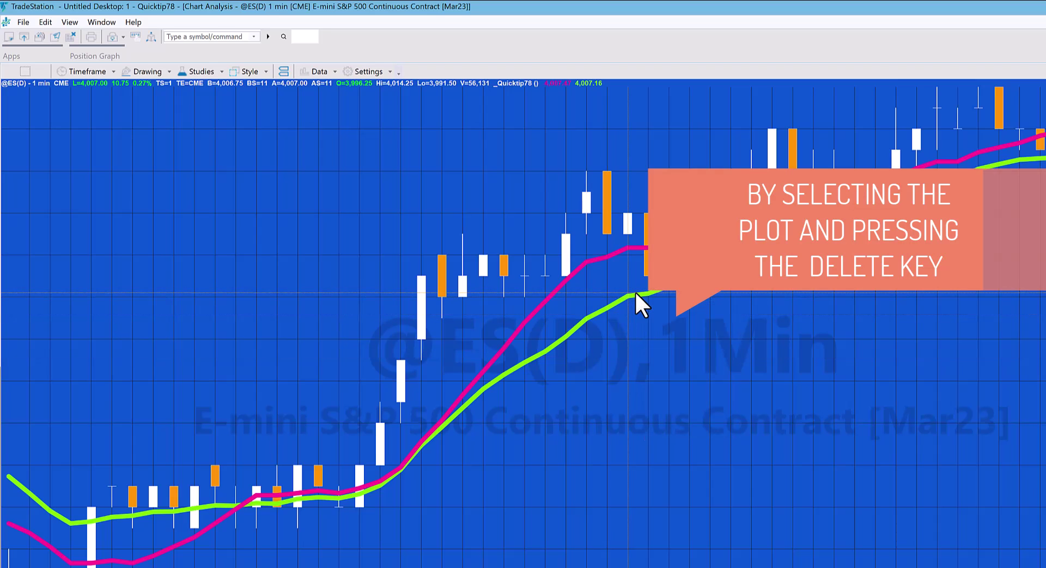
{"action": "key", "text": "Delete"}
{"action": "left_click", "coordinate": [190, 68]}
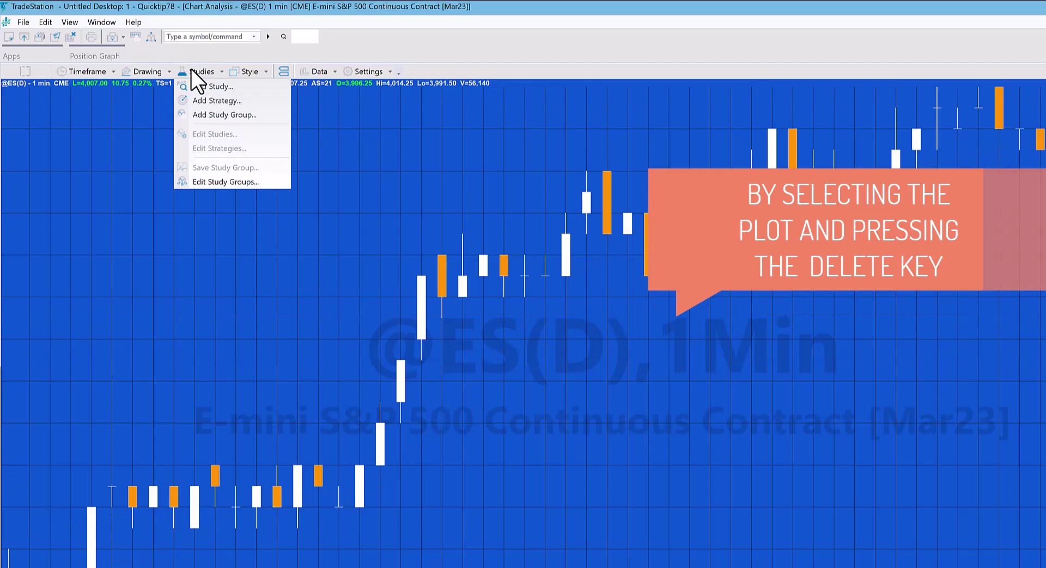
{"action": "left_click", "coordinate": [223, 87]}
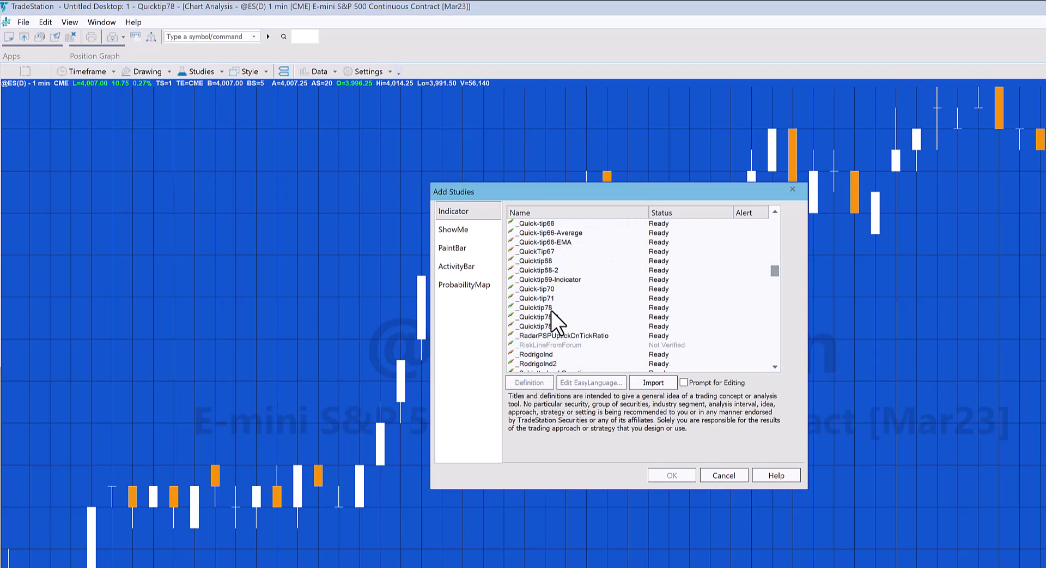
{"action": "left_click", "coordinate": [551, 308]}
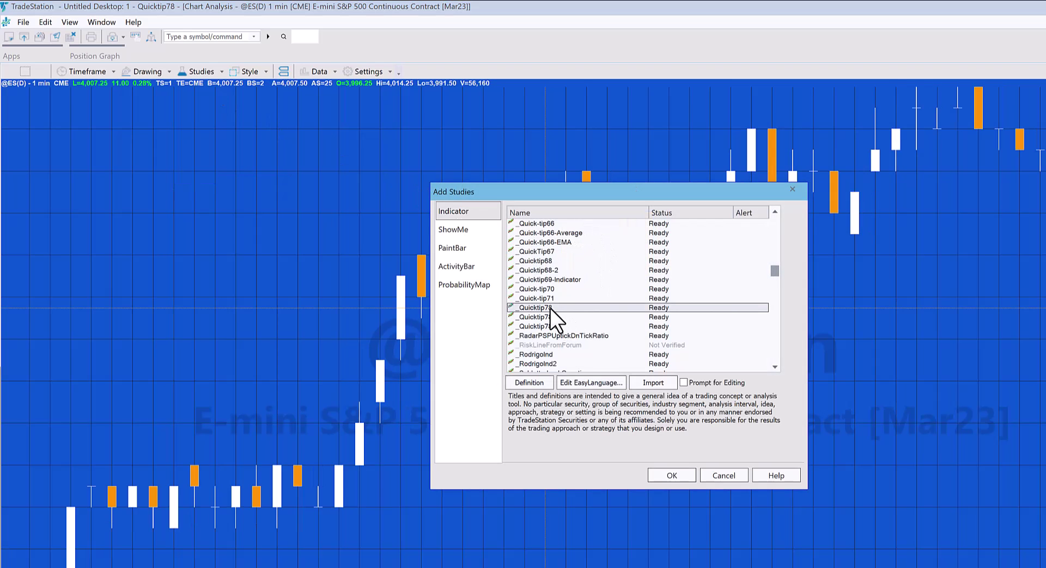
{"action": "left_click", "coordinate": [674, 475]}
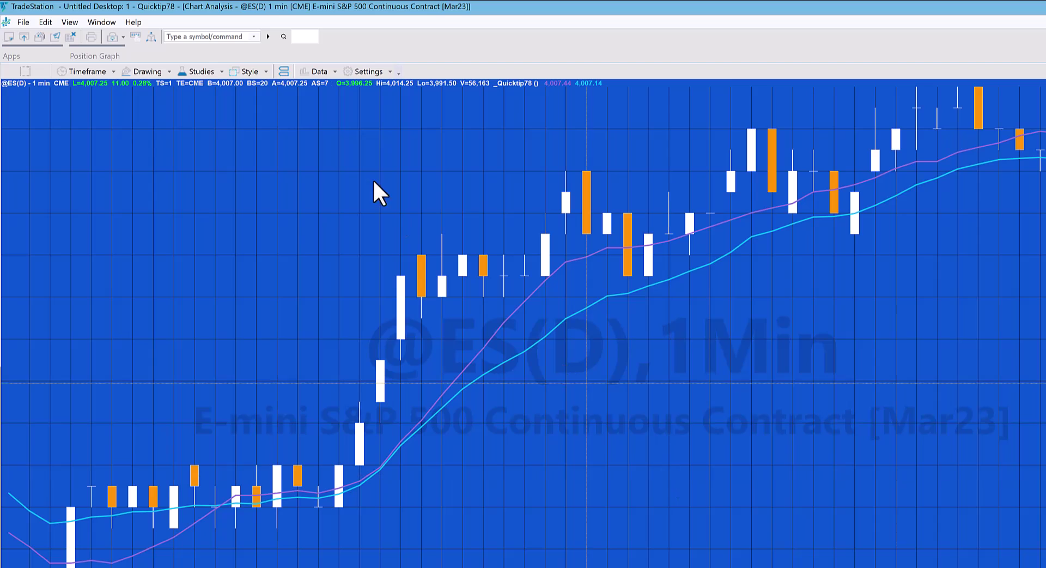
Step: Switch to the GBPUSD 1 min chart window and add the _Quicktip78 indicator to it
{"action": "left_click", "coordinate": [103, 22]}
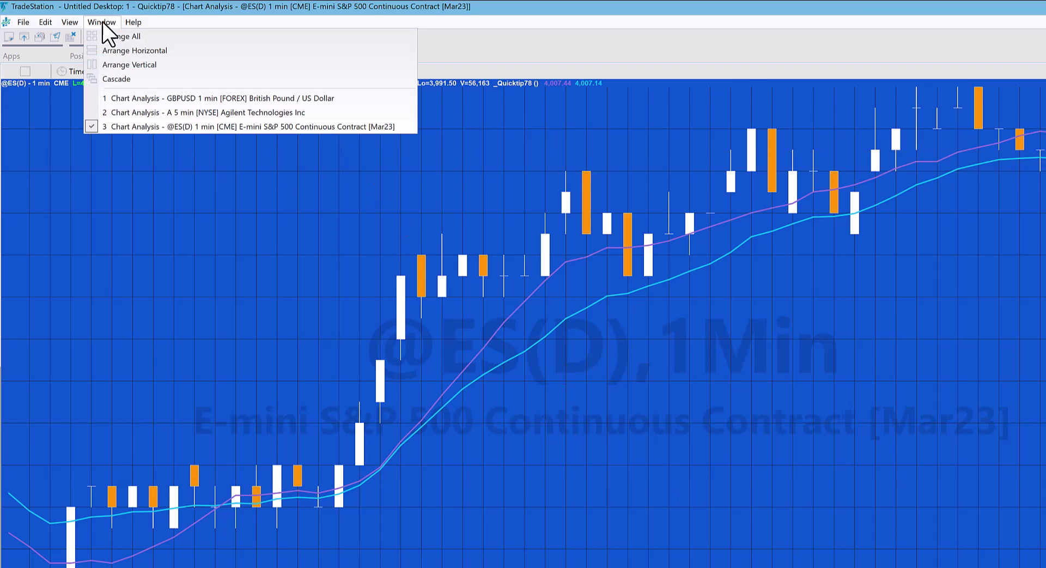
{"action": "left_click", "coordinate": [178, 98]}
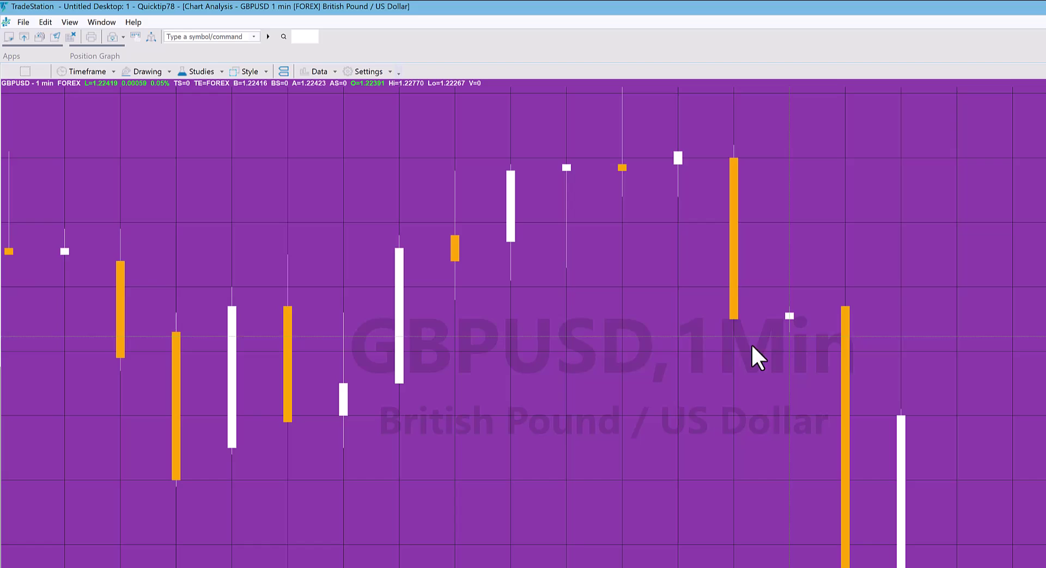
{"action": "left_click", "coordinate": [199, 71]}
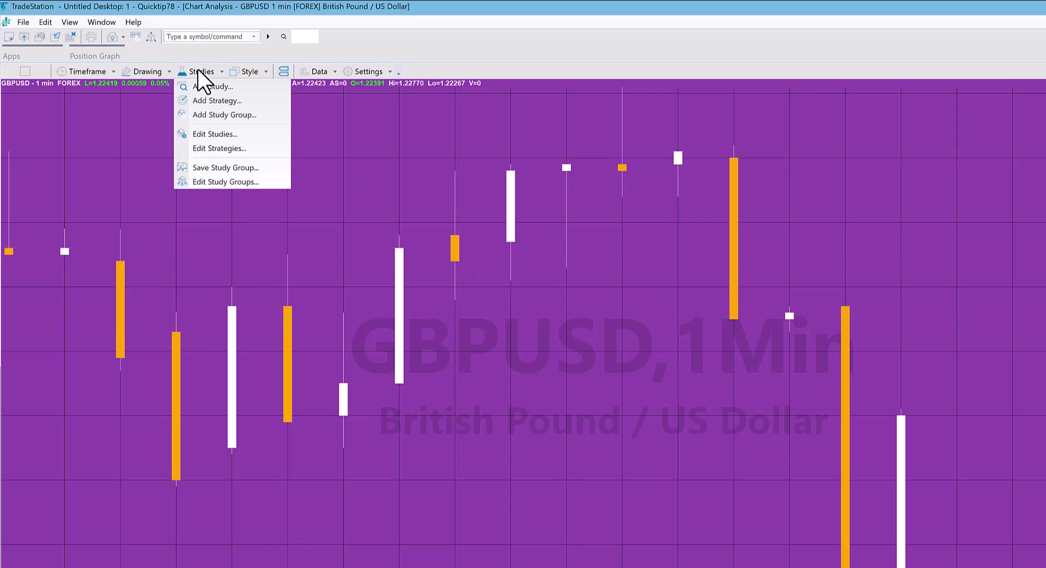
{"action": "left_click", "coordinate": [219, 84]}
{"action": "left_click", "coordinate": [550, 307]}
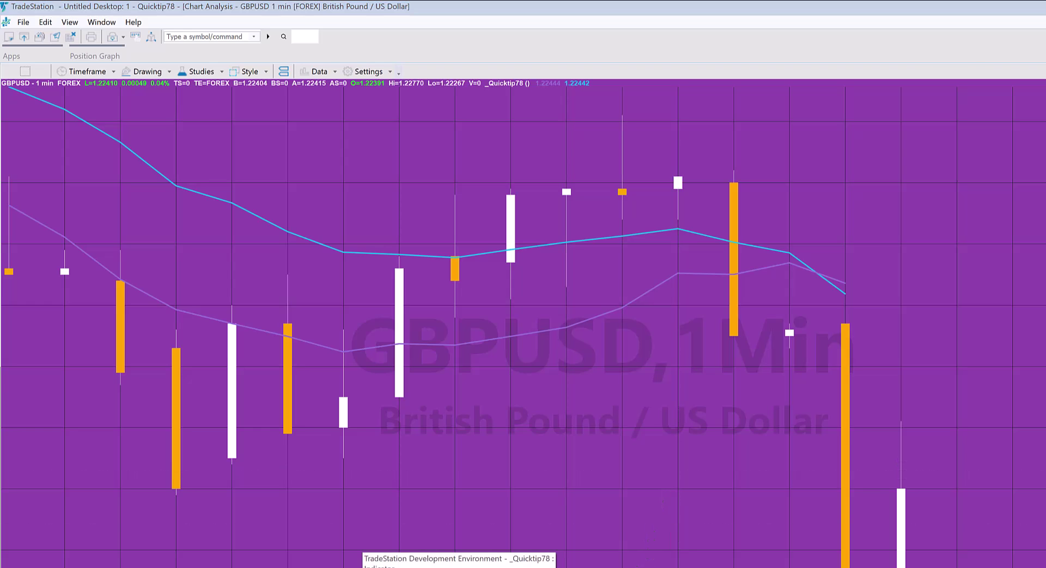
Step: In the TradeStation Development Environment, replace _Quicktip78's plot statements with those from _Quicktip78-2, including Plot1( Value1, "P1", White, Default, 6 ), and verify the indicator
{"action": "key", "text": "alt+Tab"}
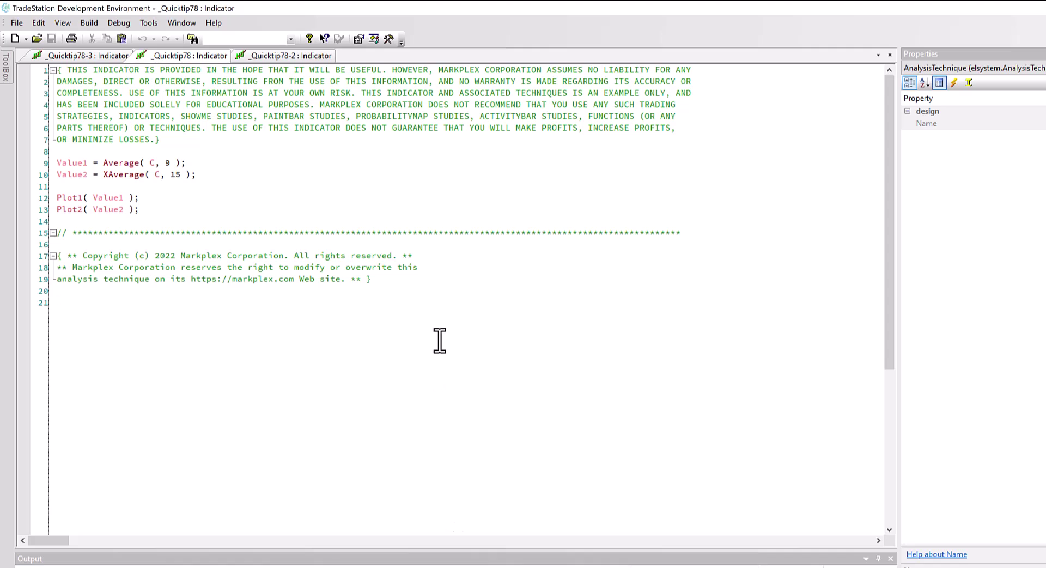
{"action": "left_click", "coordinate": [273, 55]}
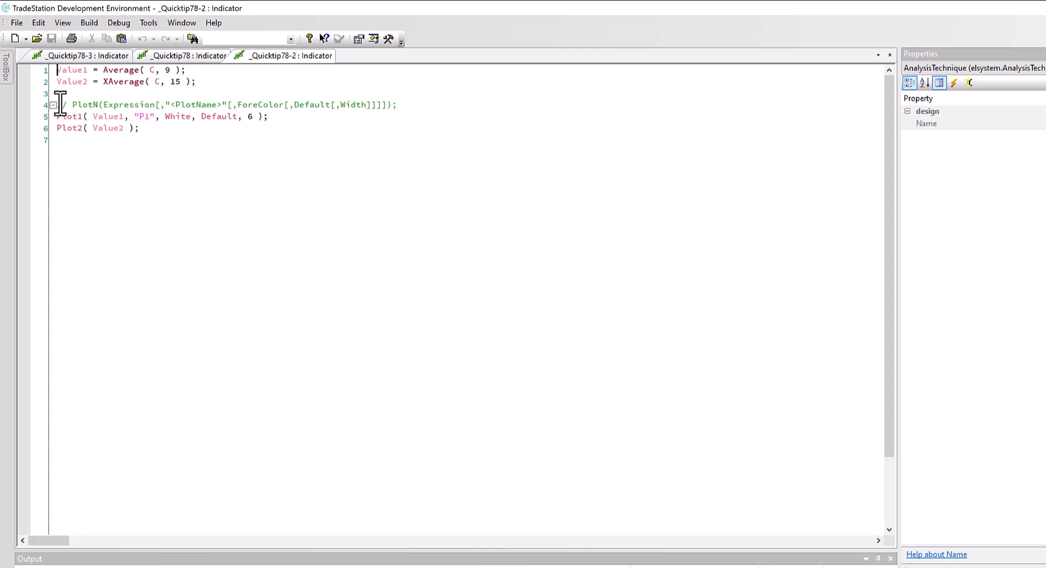
{"action": "left_click_drag", "start_coordinate": [57, 105], "coordinate": [152, 129]}
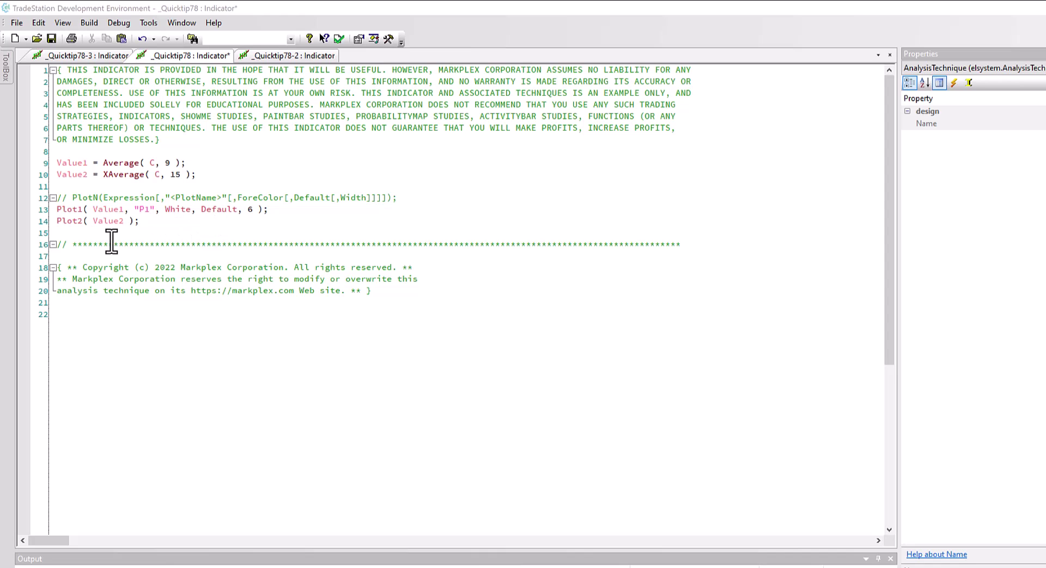
{"action": "left_click", "coordinate": [341, 38]}
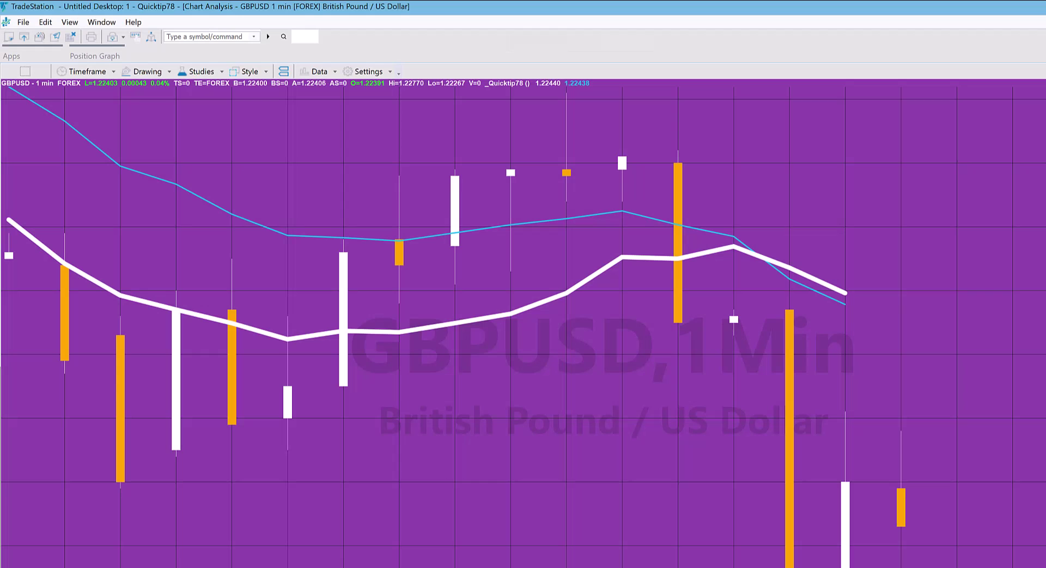